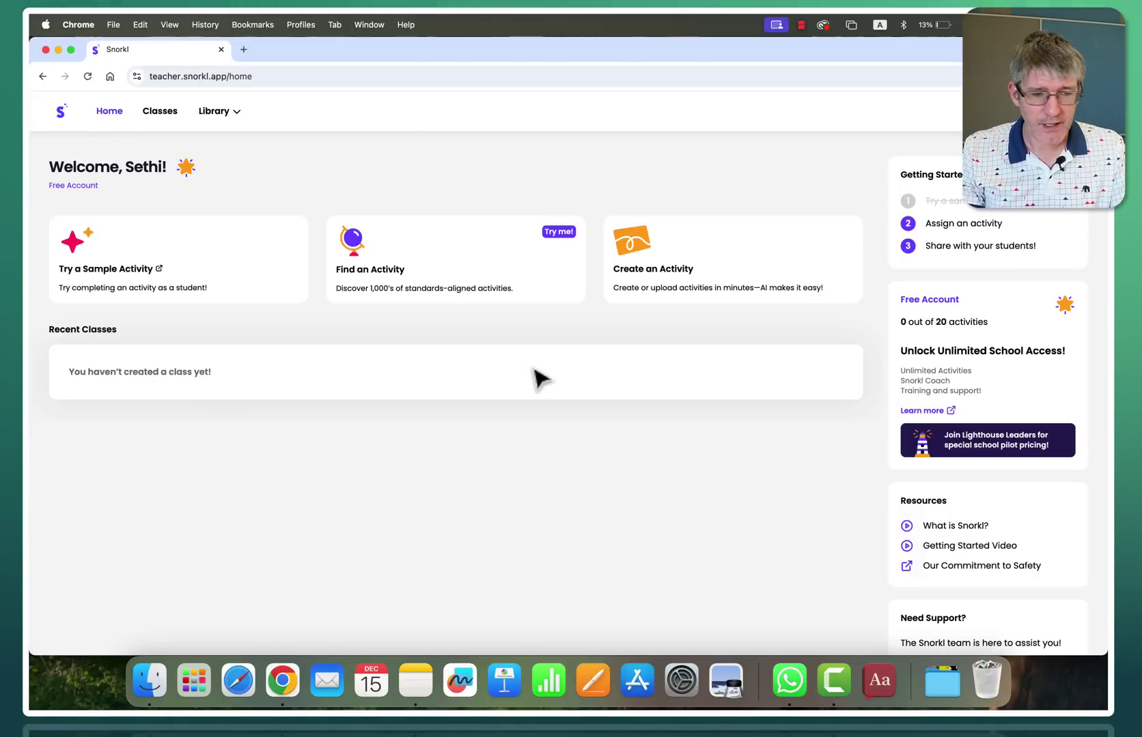
Create a new class named 'Sample Class' with the green colour.
left_click(168, 122)
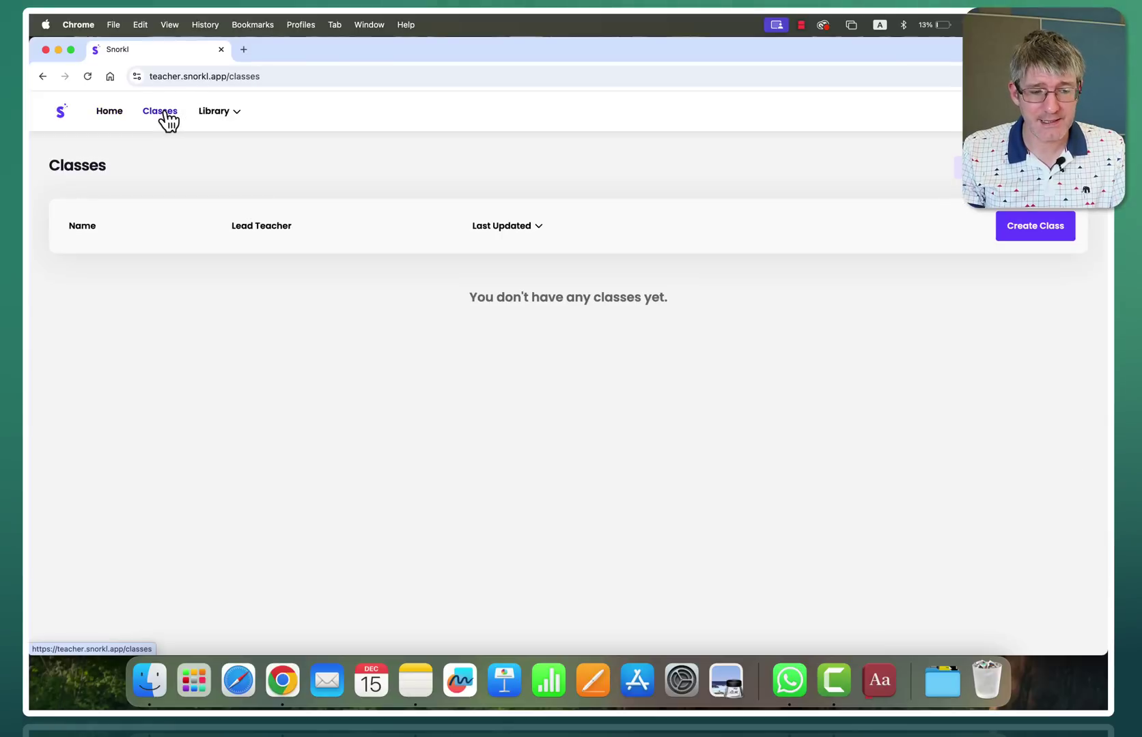
left_click(1062, 228)
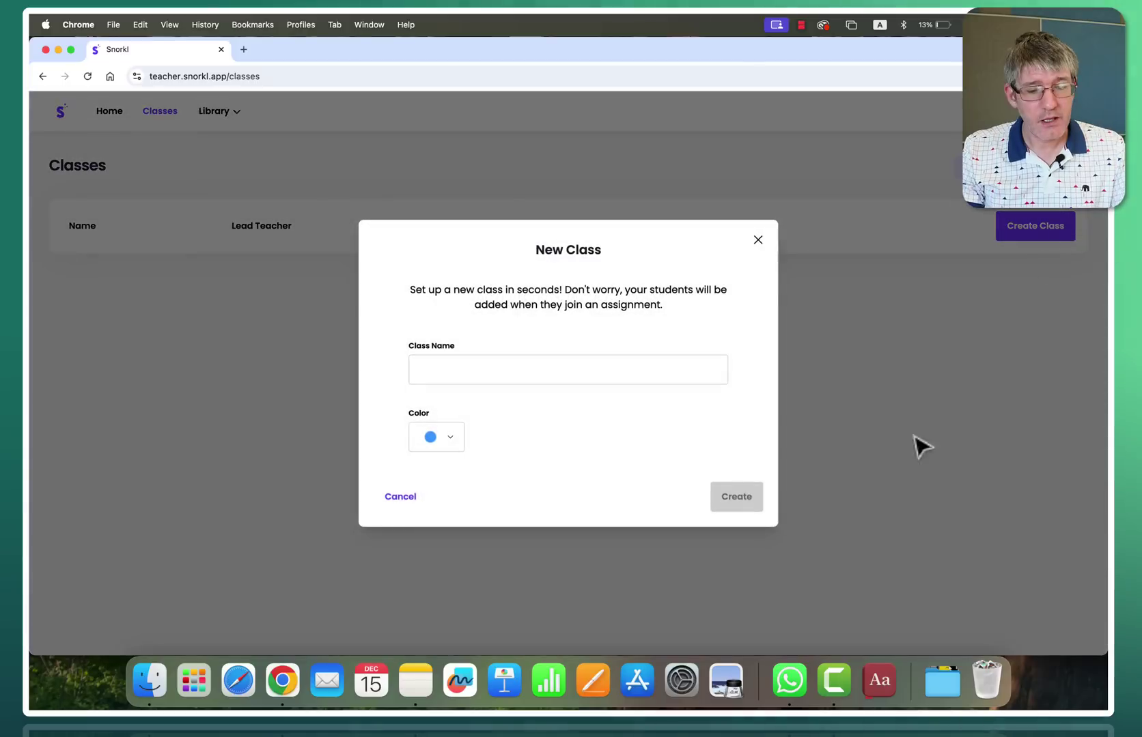
left_click(540, 357)
type("Sample Class")
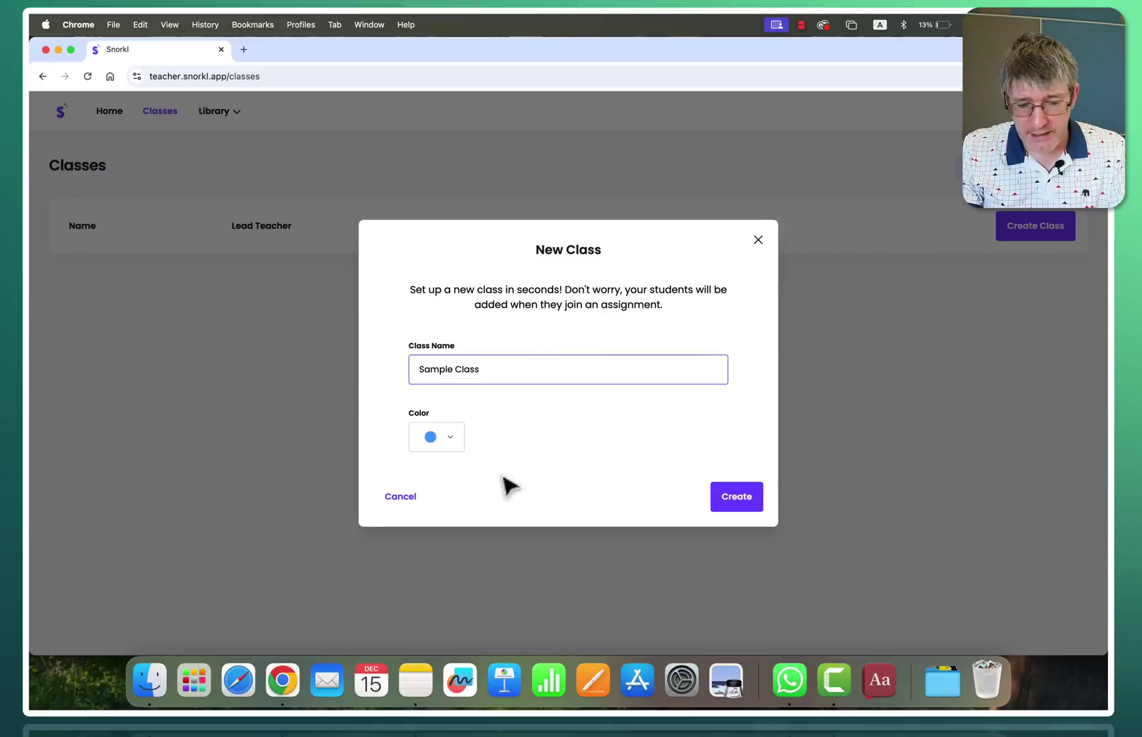
left_click(450, 444)
left_click(483, 467)
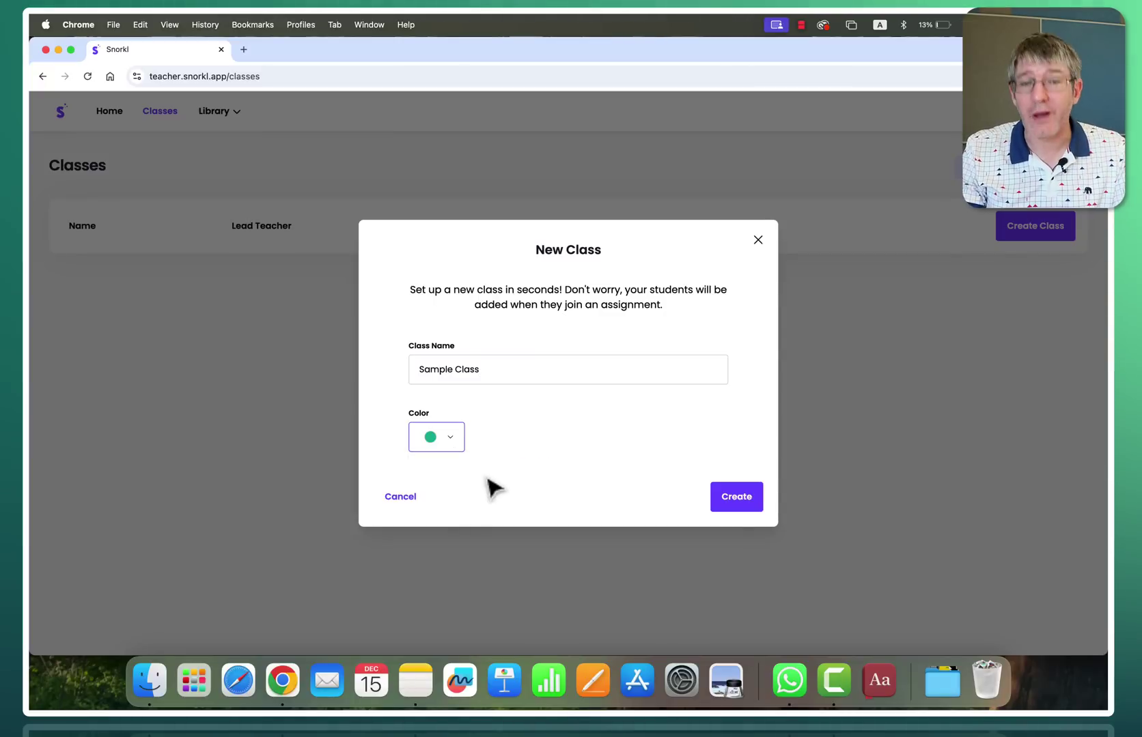
left_click(740, 499)
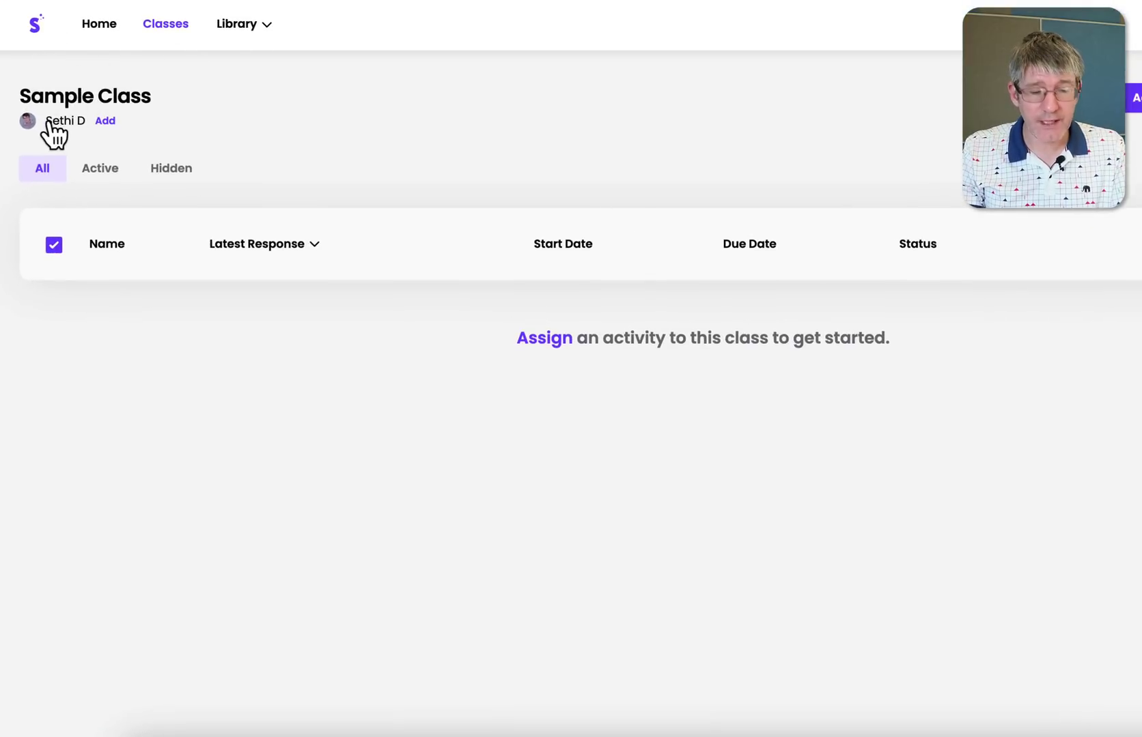
Dismiss the Add a Co-Teacher dialog and show the Assign Activity source options.
left_click(106, 123)
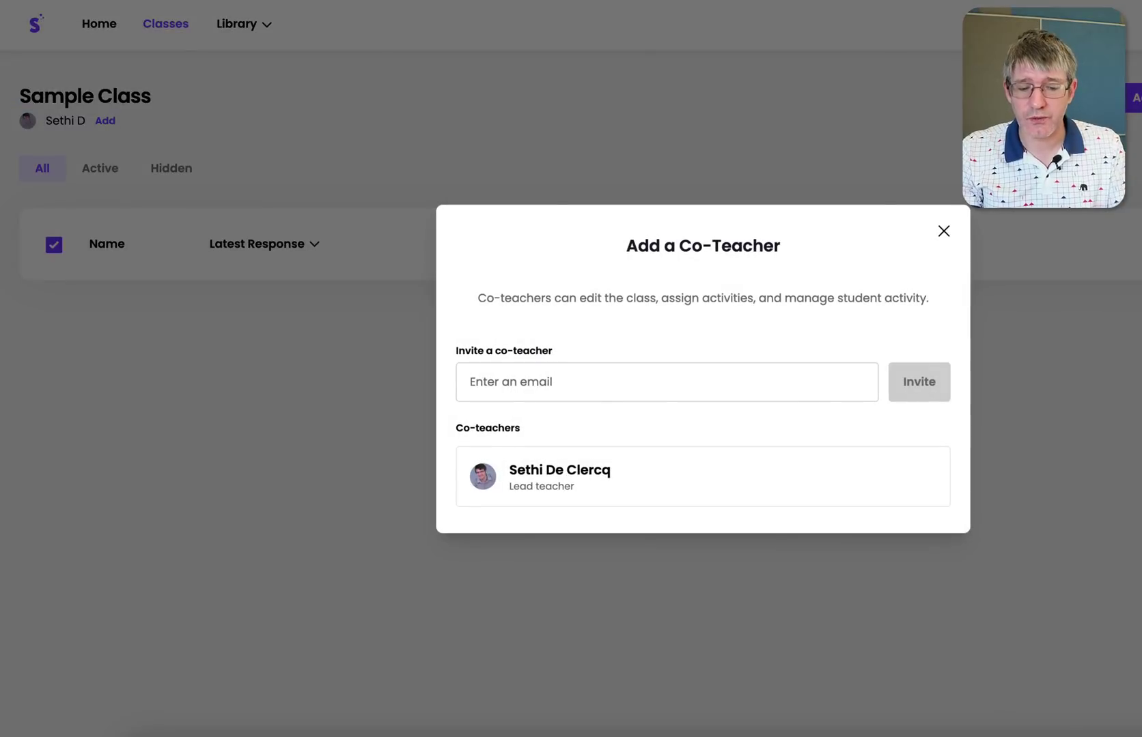
left_click(943, 232)
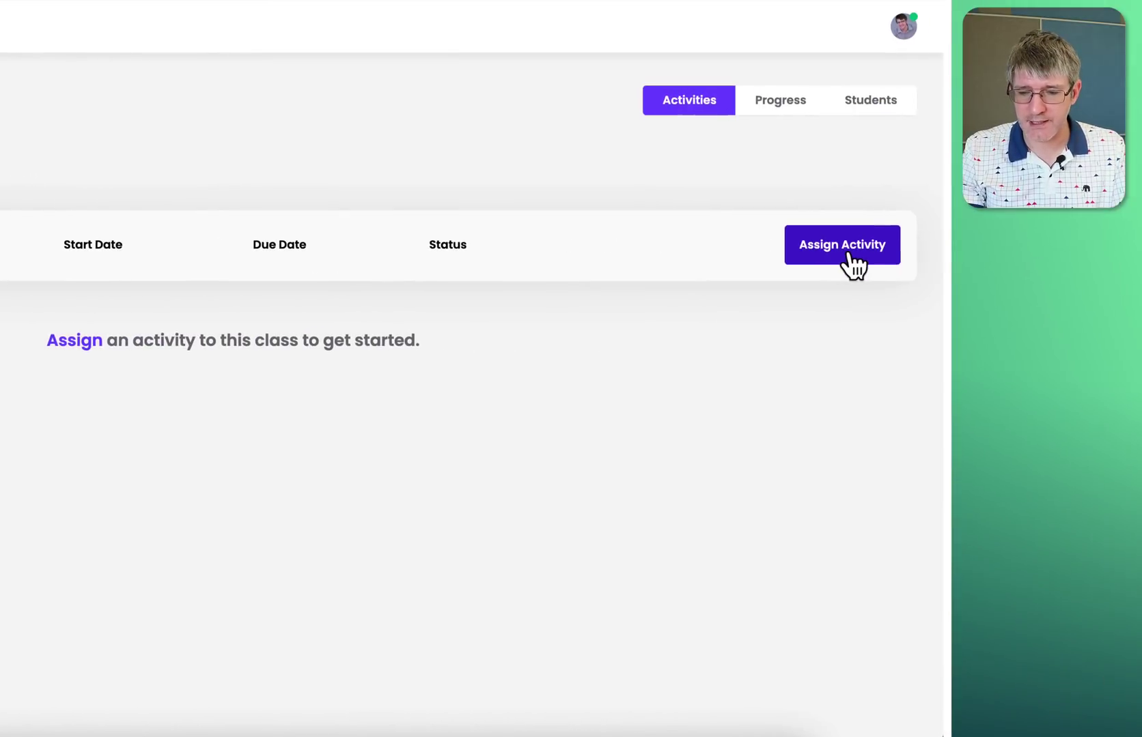
left_click(848, 254)
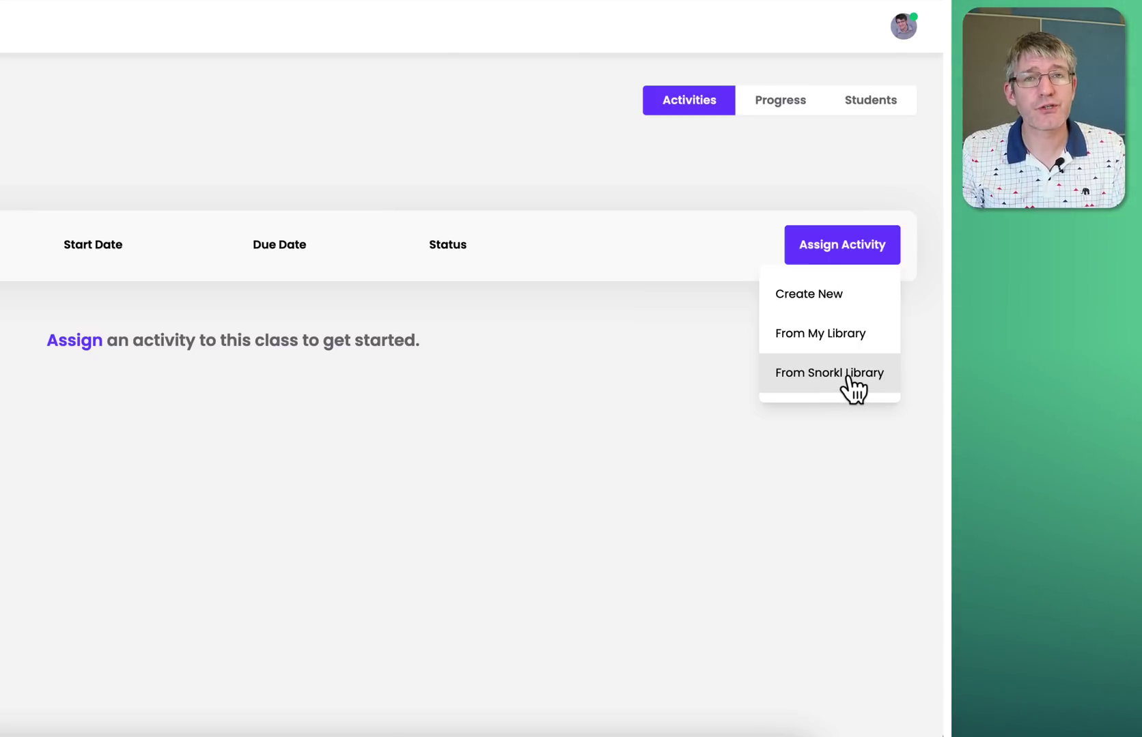
Choose From Snorkl Library as the activity source and browse its courses.
left_click(847, 376)
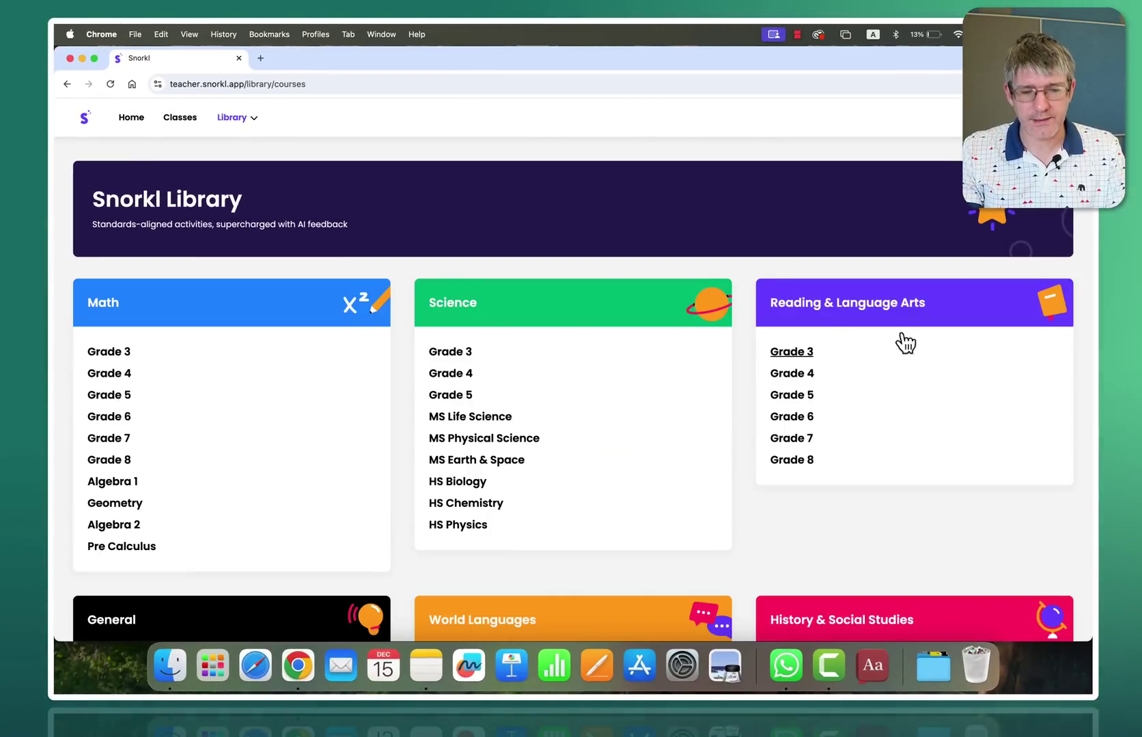
scroll(614, 301, "down", 2)
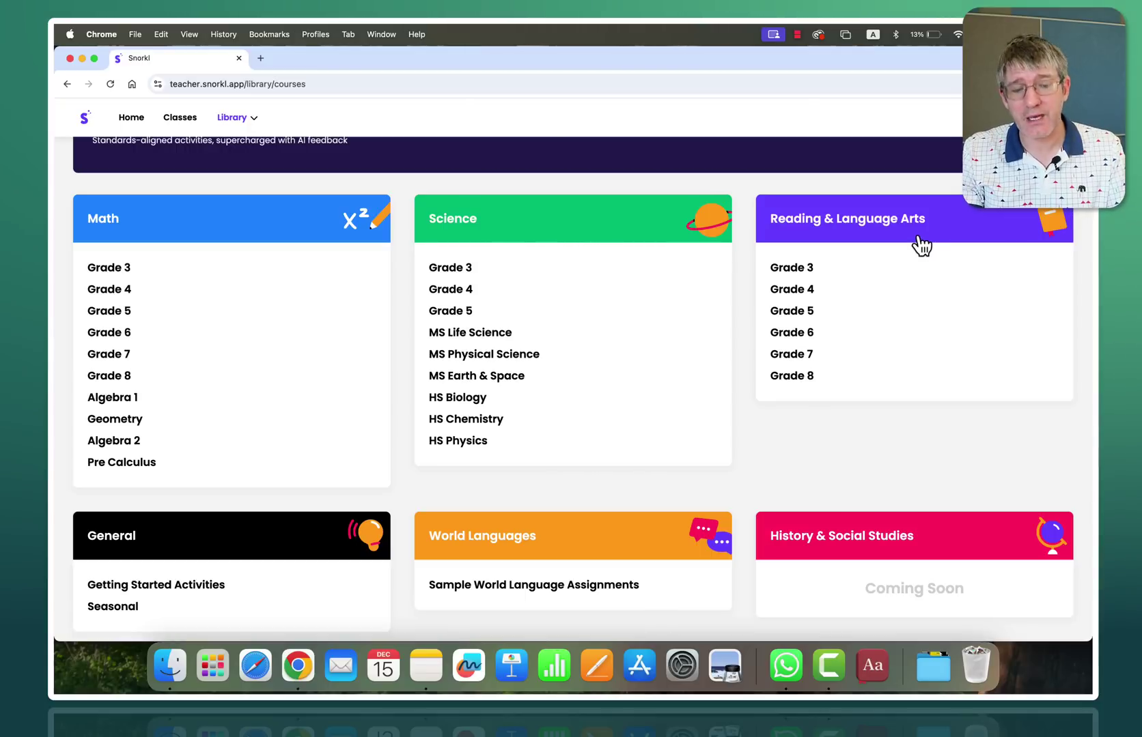
scroll(726, 400, "down", 4)
scroll(273, 391, "up", 5)
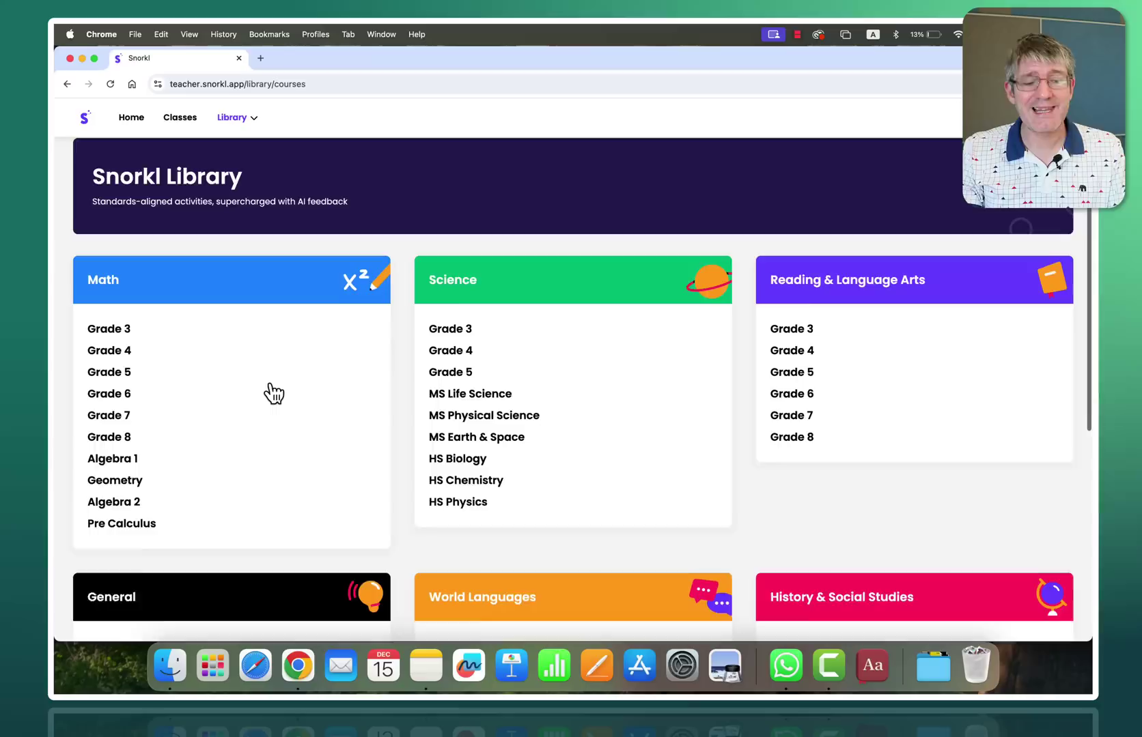
scroll(274, 394, "up", 1)
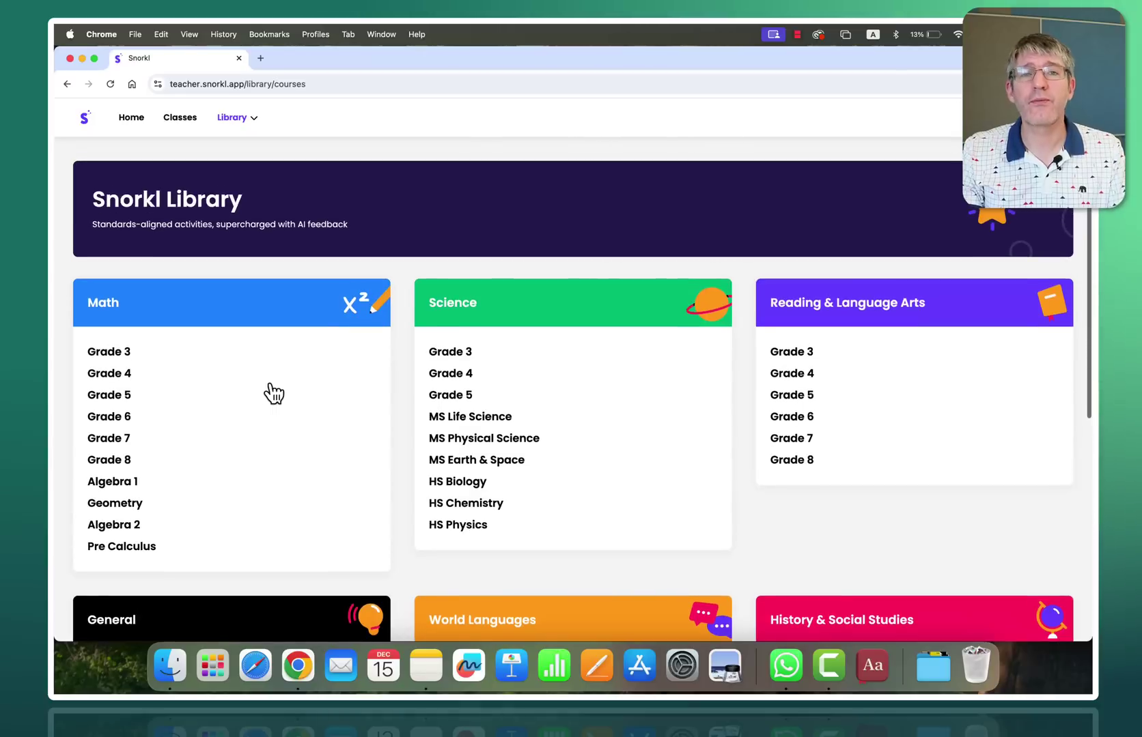
Open the Math Grade 5 course and scroll down to the Measurement activities.
left_click(118, 399)
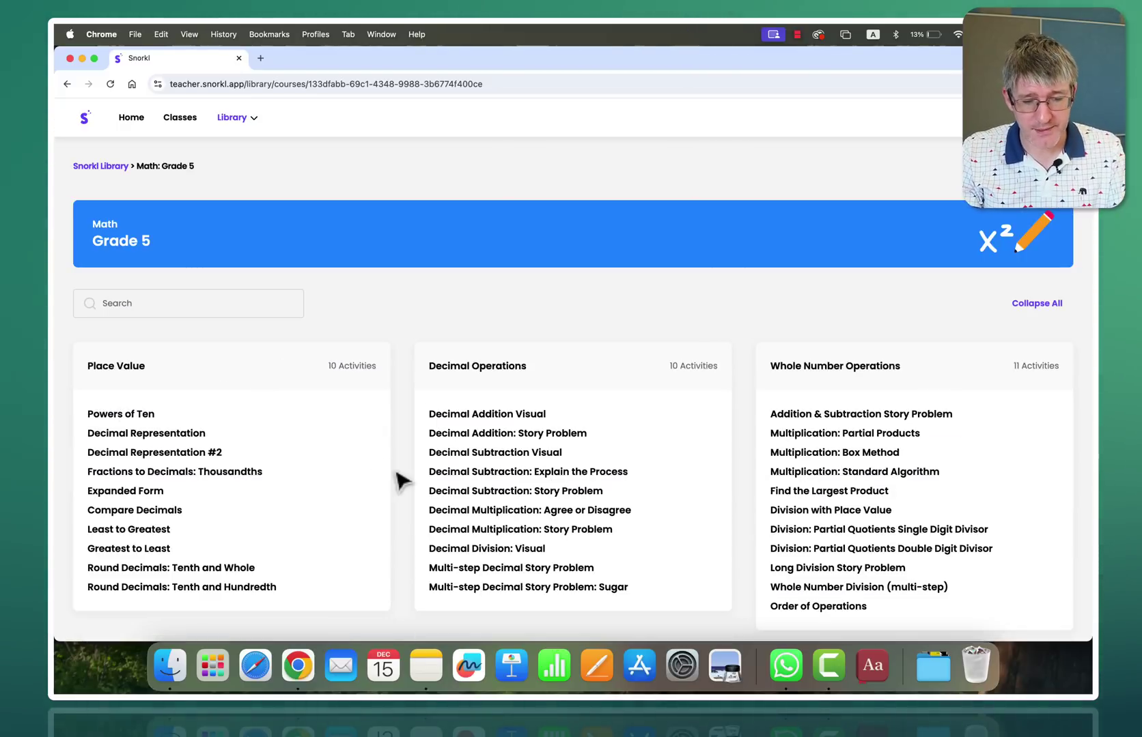
scroll(401, 481, "down", 5)
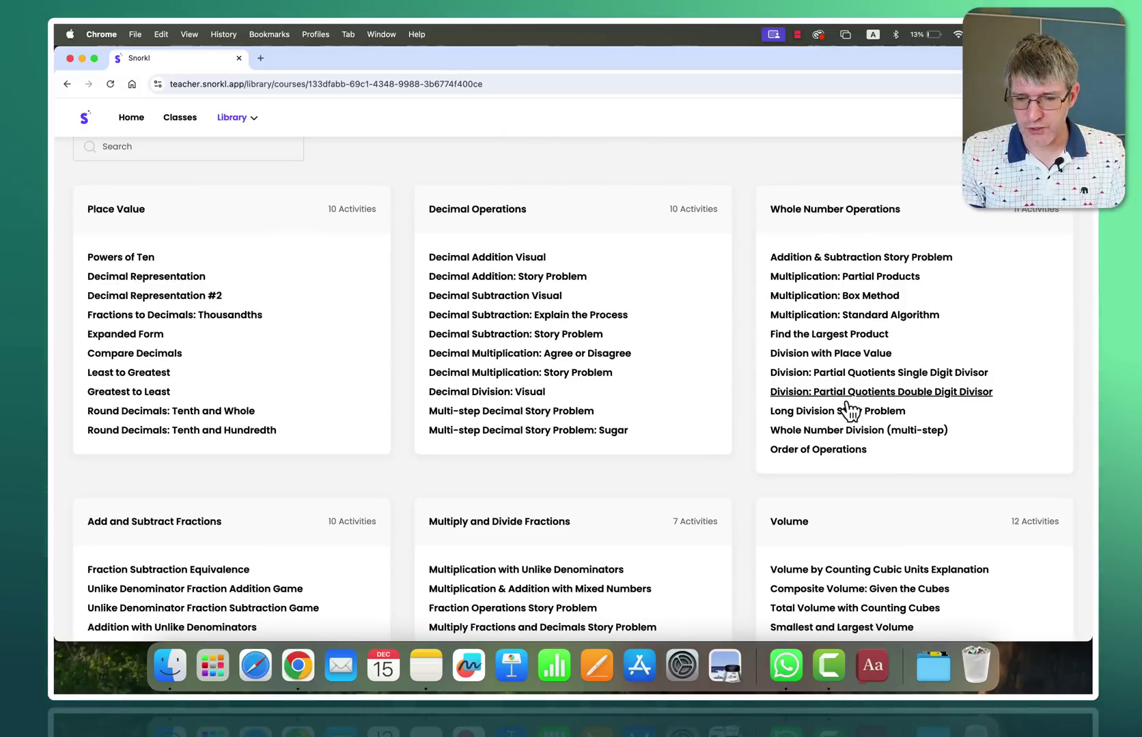
scroll(416, 453, "down", 1)
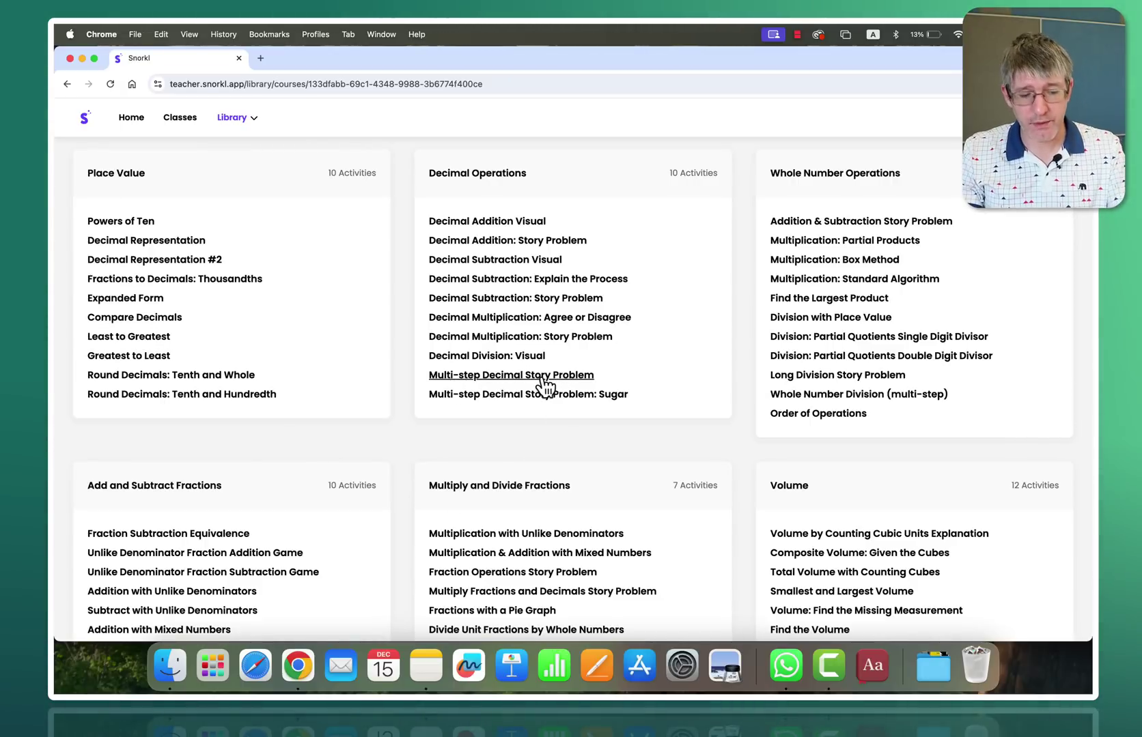
scroll(544, 387, "down", 3)
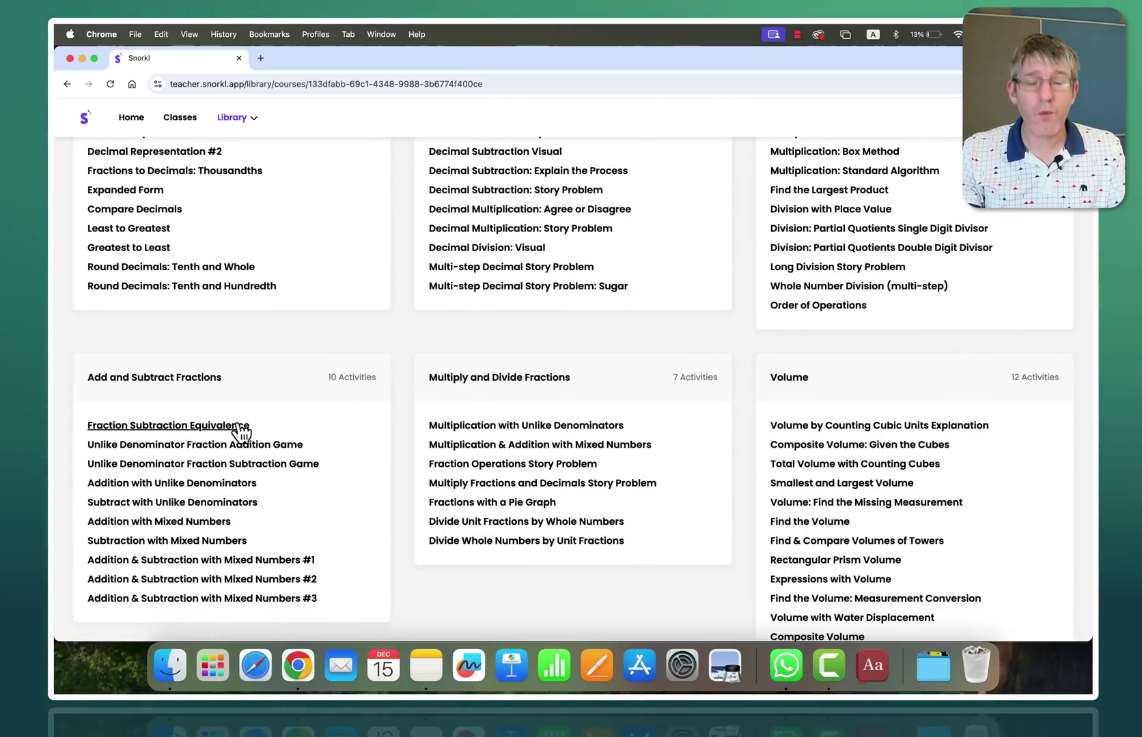
scroll(468, 398, "up", 3)
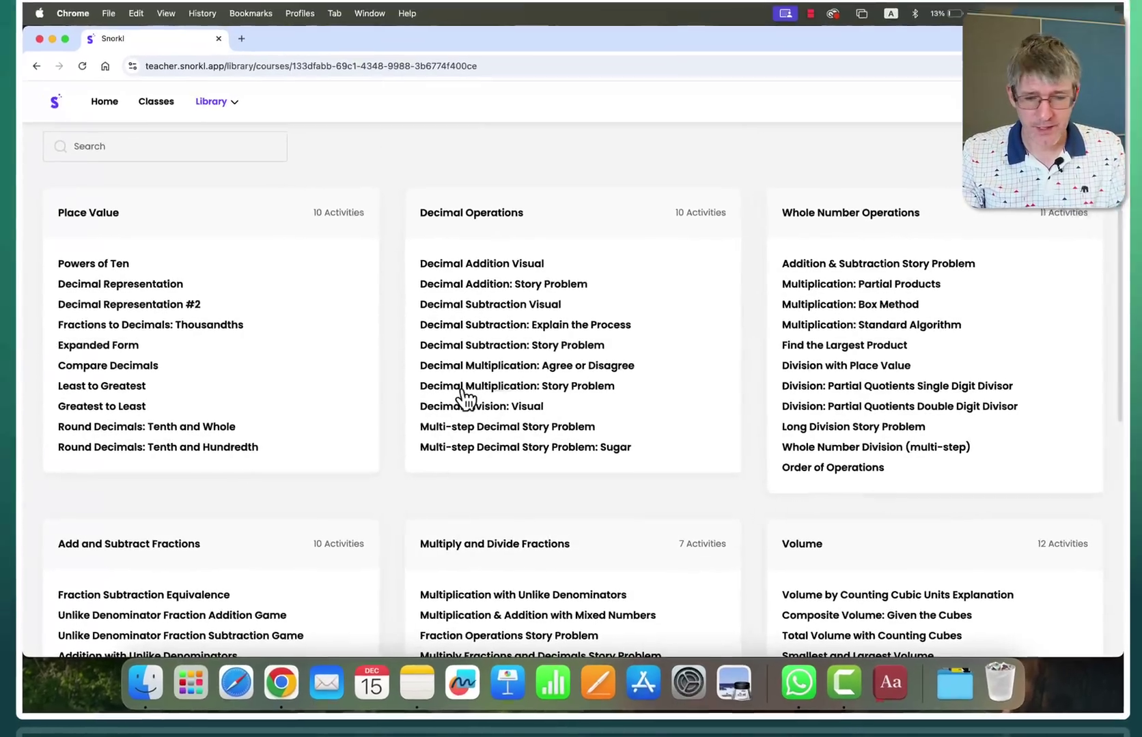
scroll(454, 401, "down", 10)
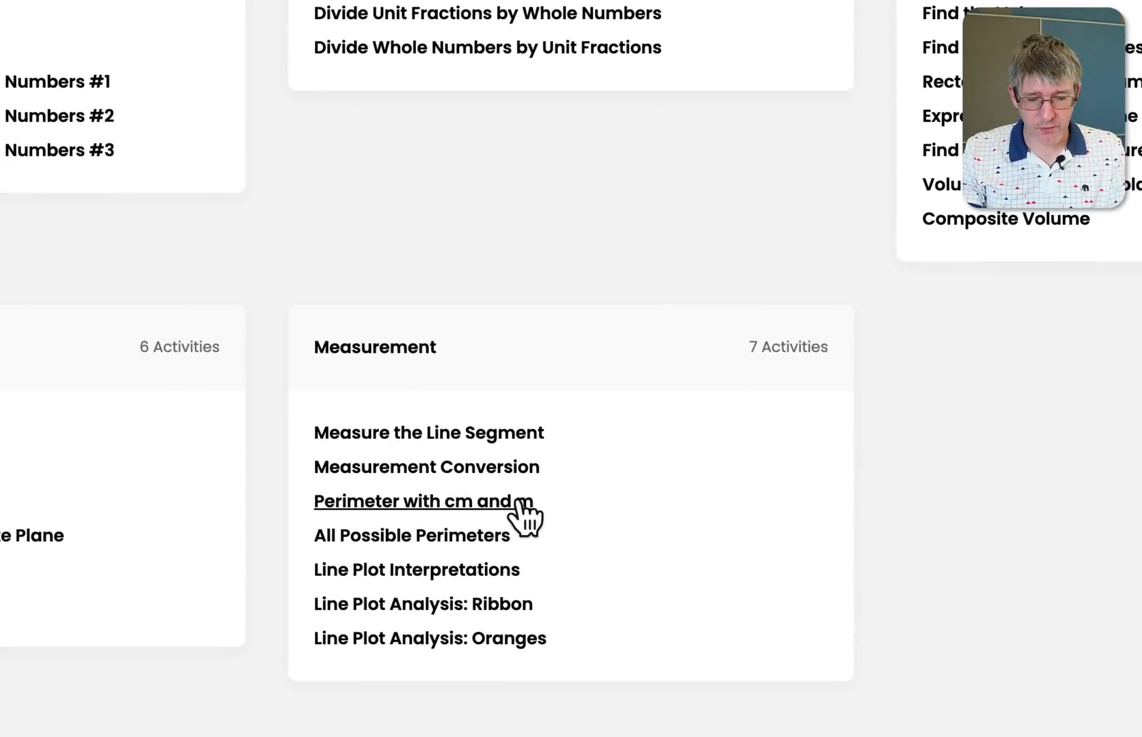
Open the Perimeter with cm and m activity in student view.
left_click(480, 520)
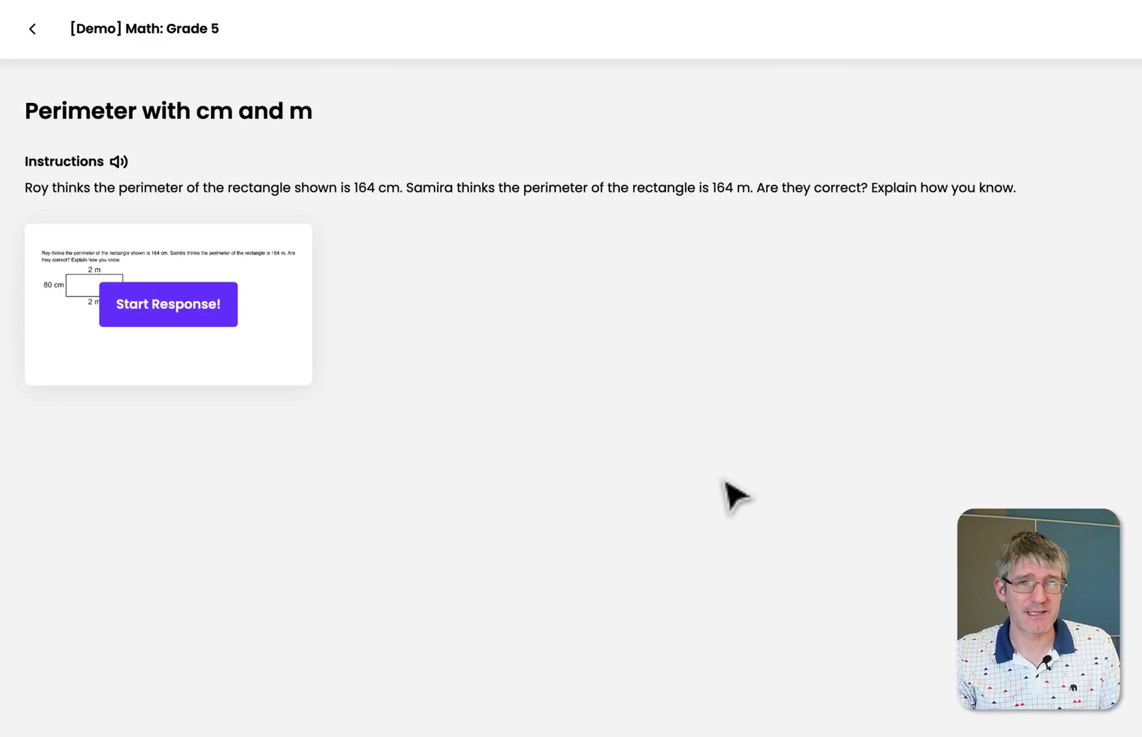
Start a screen-and-voice response, writing 2 + 2 = 4 and circling both 80 cm sides.
left_click(192, 313)
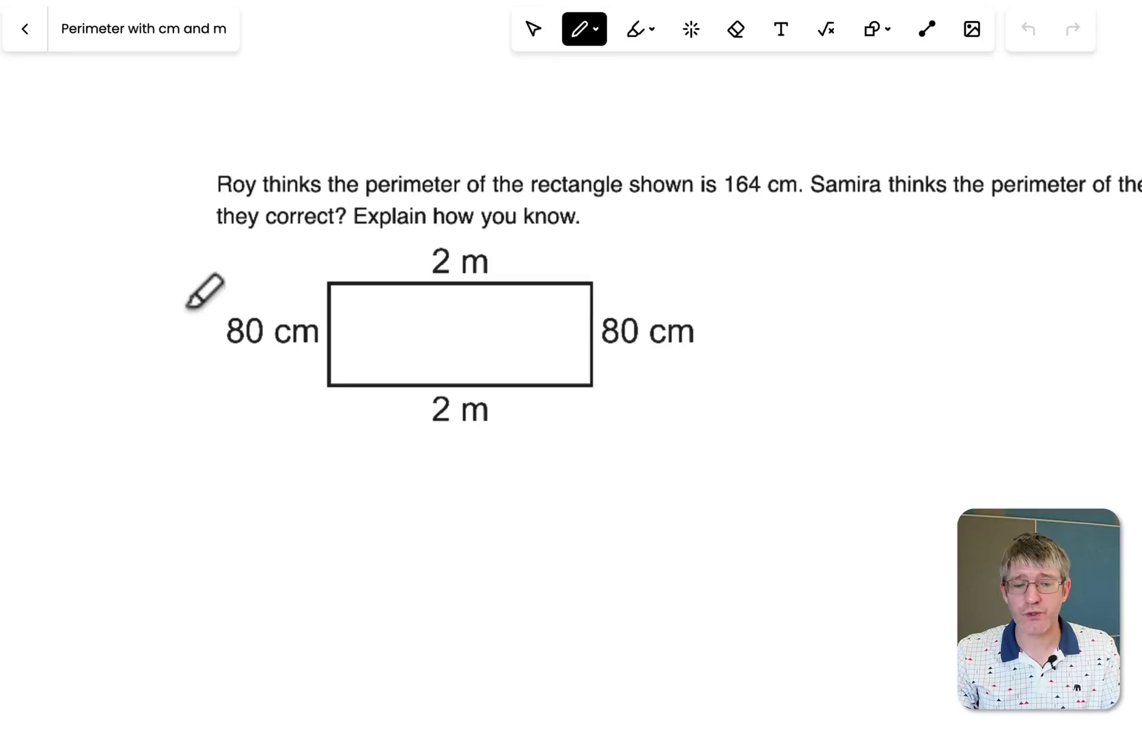
mouse_move(884, 292)
left_mouse_down()
mouse_move(970, 286)
mouse_move(1141, 374)
left_mouse_up()
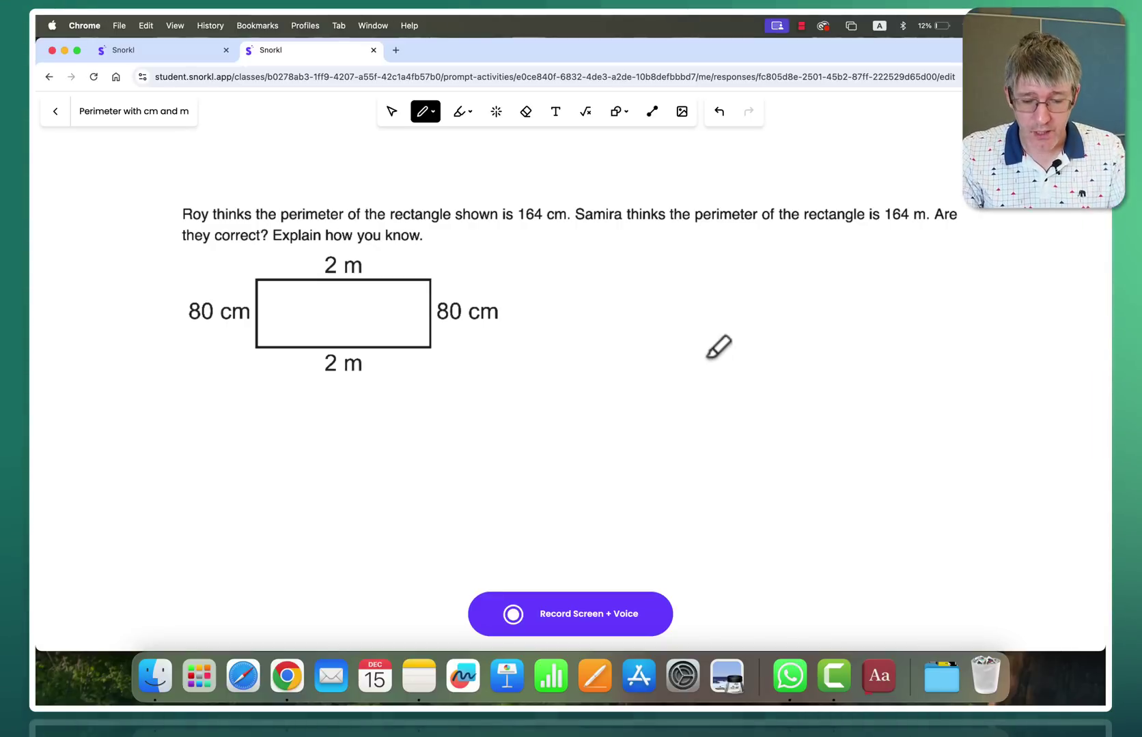
left_click(552, 623)
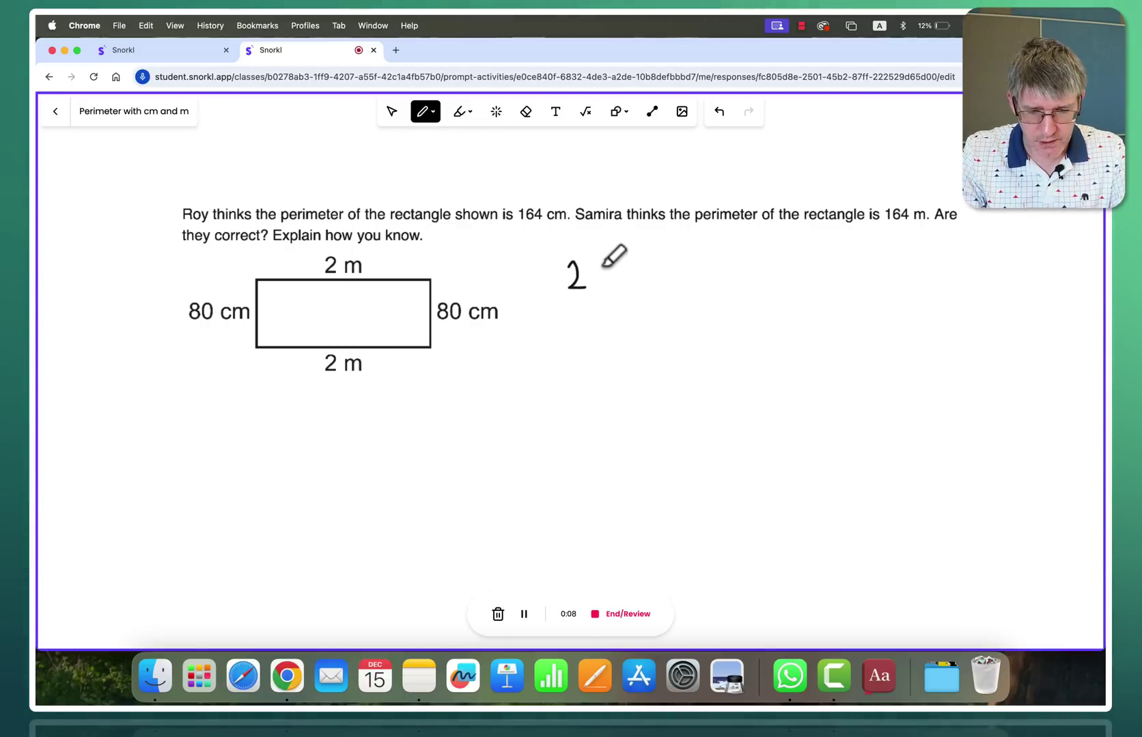
mouse_move(601, 278)
left_mouse_down()
mouse_move(627, 278)
mouse_move(615, 295)
mouse_move(658, 285)
mouse_move(683, 295)
mouse_move(728, 267)
left_mouse_up()
left_click_drag(714, 282, 740, 282)
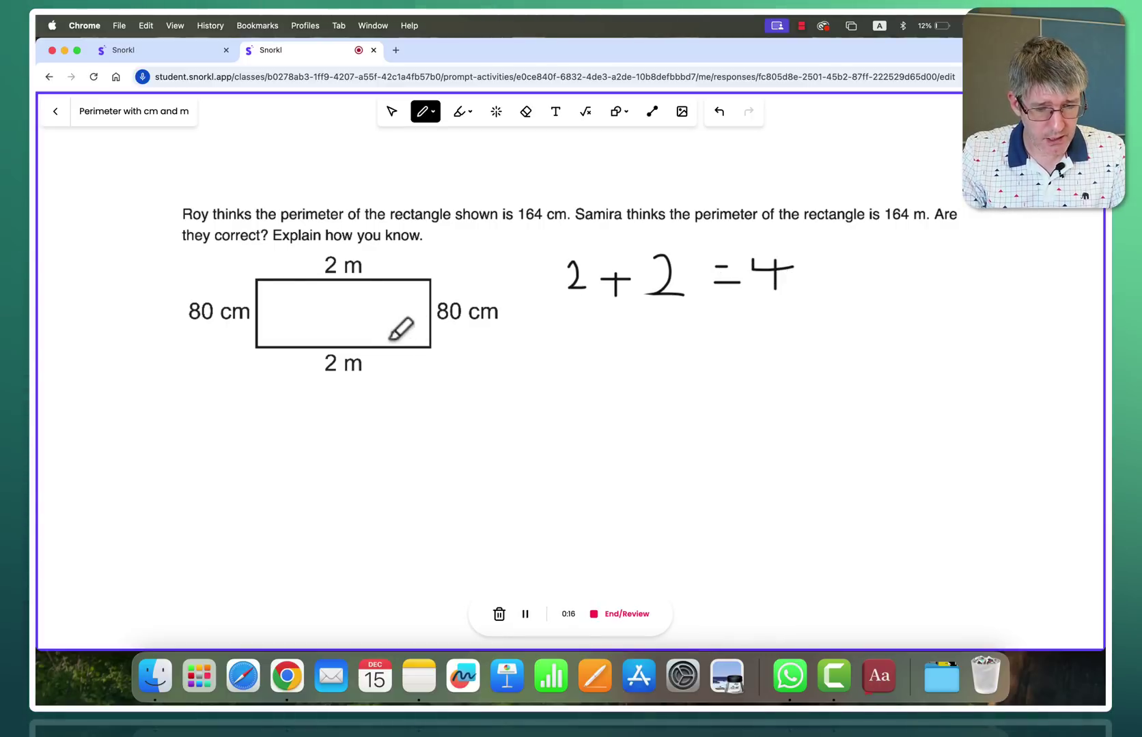
mouse_move(246, 283)
left_mouse_down()
mouse_move(176, 297)
mouse_move(254, 326)
mouse_move(234, 281)
left_mouse_up()
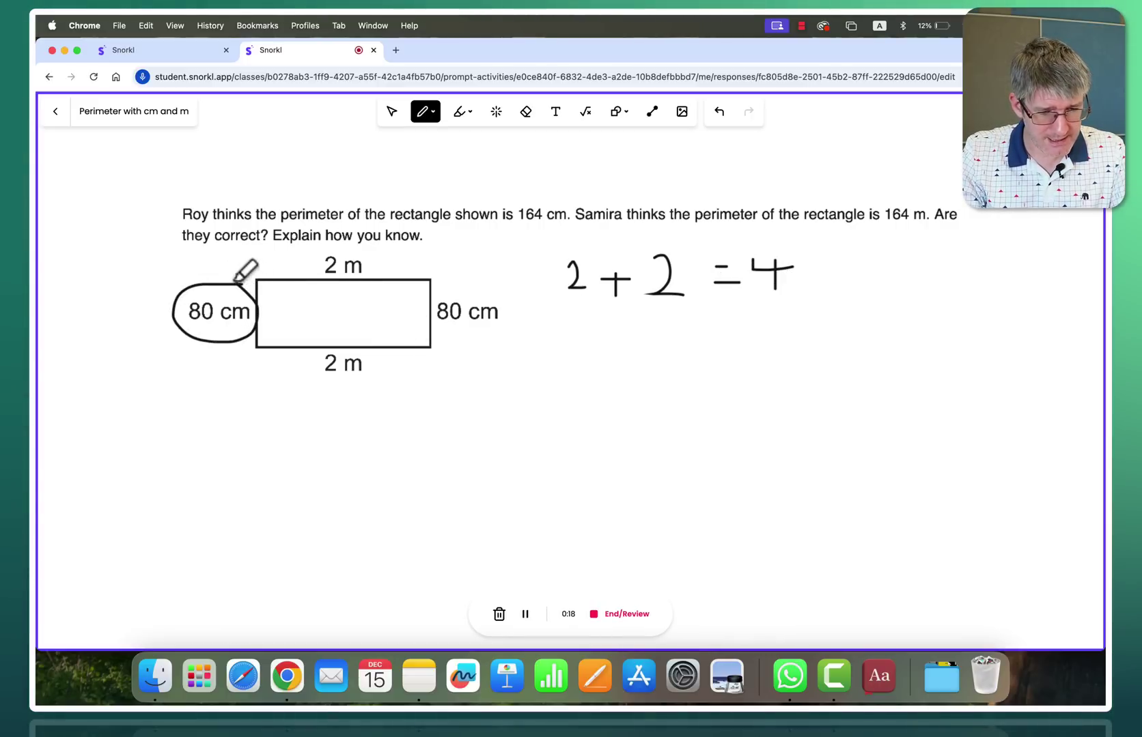
mouse_move(452, 332)
left_mouse_down()
mouse_move(500, 295)
mouse_move(460, 285)
left_mouse_up()
Write 80 + 80 = 160 and the final answer 164 cm below.
mouse_move(540, 374)
left_mouse_down()
mouse_move(564, 353)
mouse_move(544, 386)
mouse_move(564, 346)
mouse_move(613, 387)
mouse_move(602, 348)
left_mouse_up()
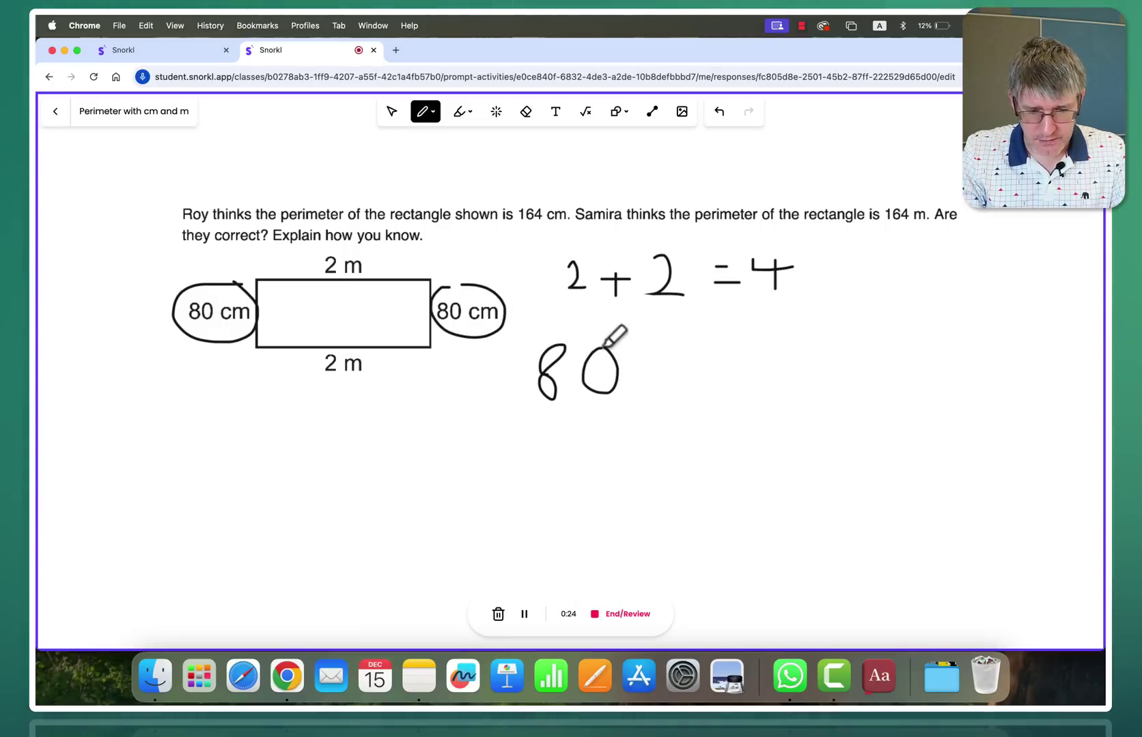
left_click_drag(665, 366, 665, 398)
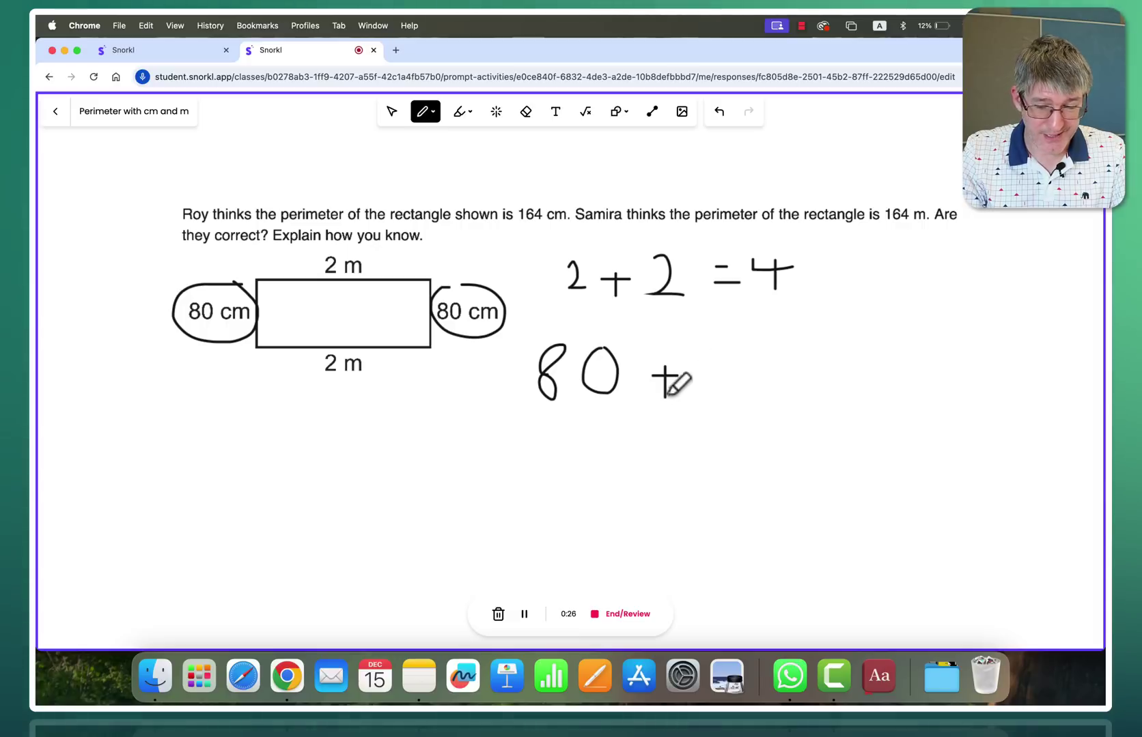
mouse_move(708, 353)
left_mouse_down()
mouse_move(720, 377)
mouse_move(708, 350)
mouse_move(759, 384)
mouse_move(756, 355)
mouse_move(822, 361)
mouse_move(820, 381)
mouse_move(874, 380)
left_mouse_up()
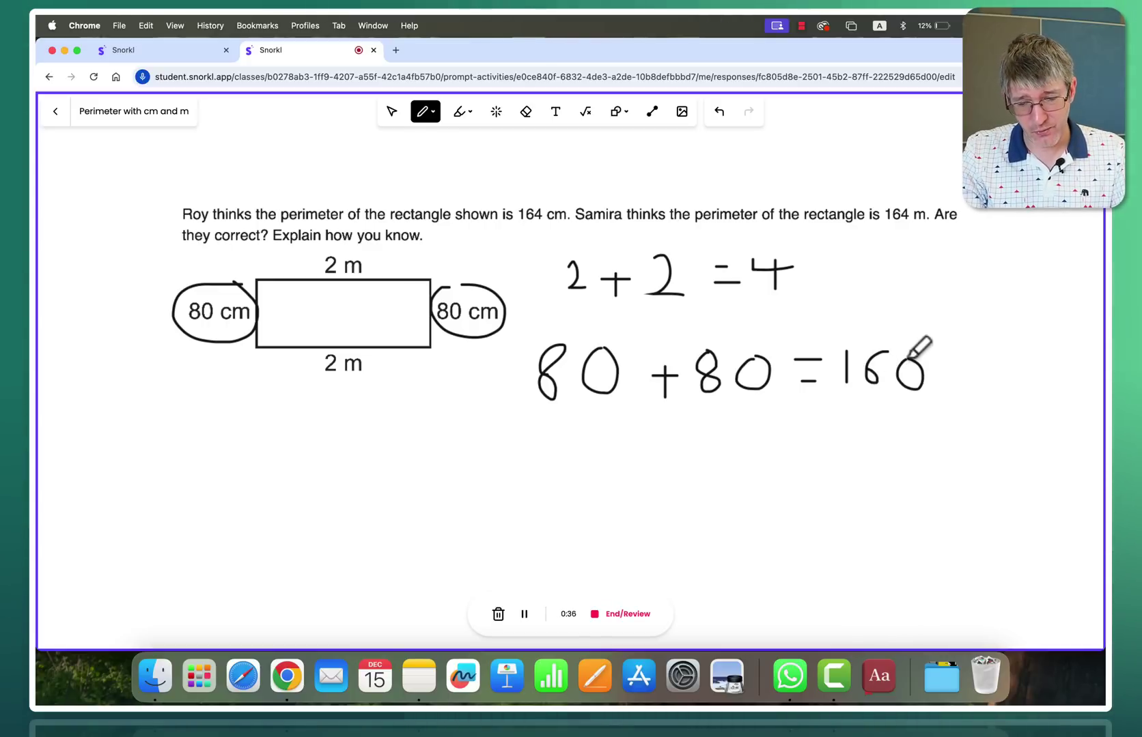
mouse_move(500, 441)
left_mouse_down()
mouse_move(510, 490)
mouse_move(564, 466)
mouse_move(620, 462)
mouse_move(606, 487)
left_mouse_up()
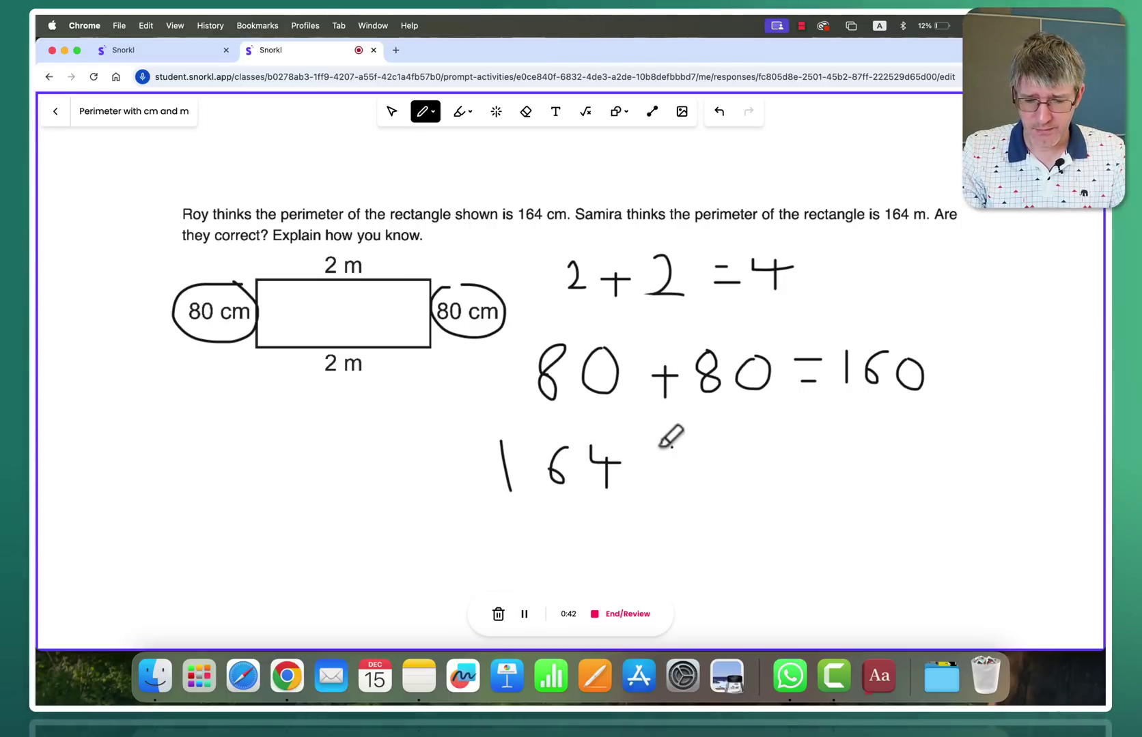
mouse_move(671, 449)
left_mouse_down()
mouse_move(666, 481)
mouse_move(690, 448)
mouse_move(722, 450)
mouse_move(727, 466)
left_mouse_up()
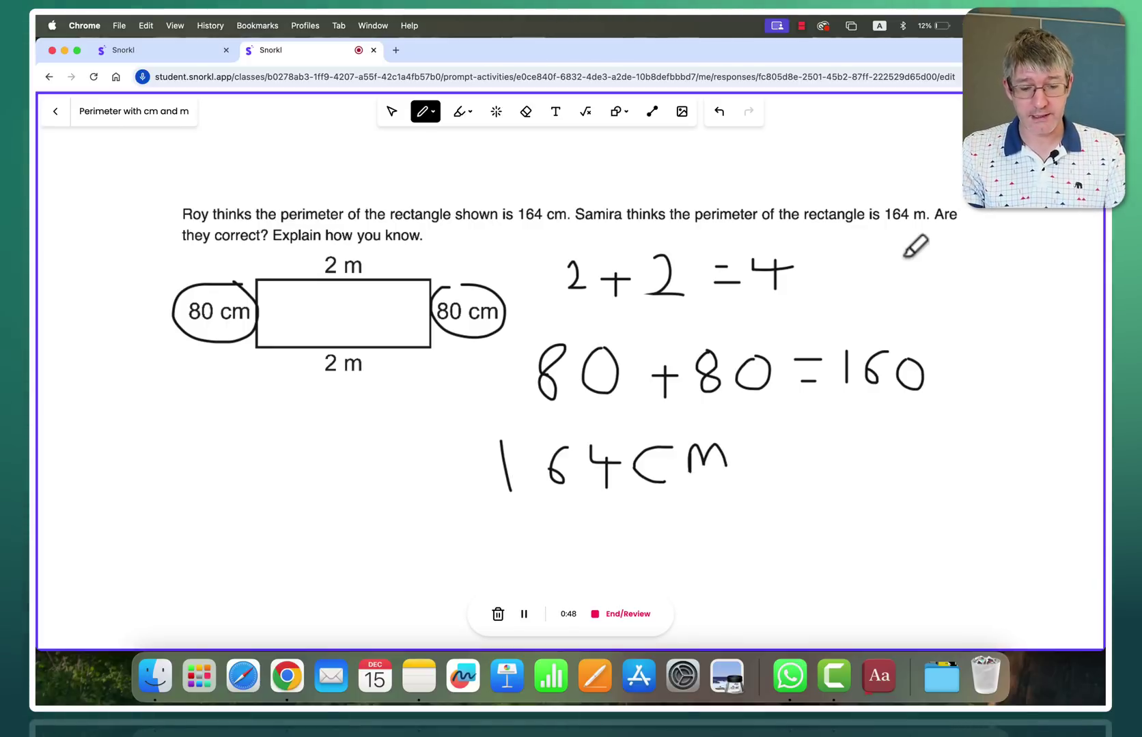
End the recording, play and pause the preview, then skip ahead to about 0:19.
left_click(621, 614)
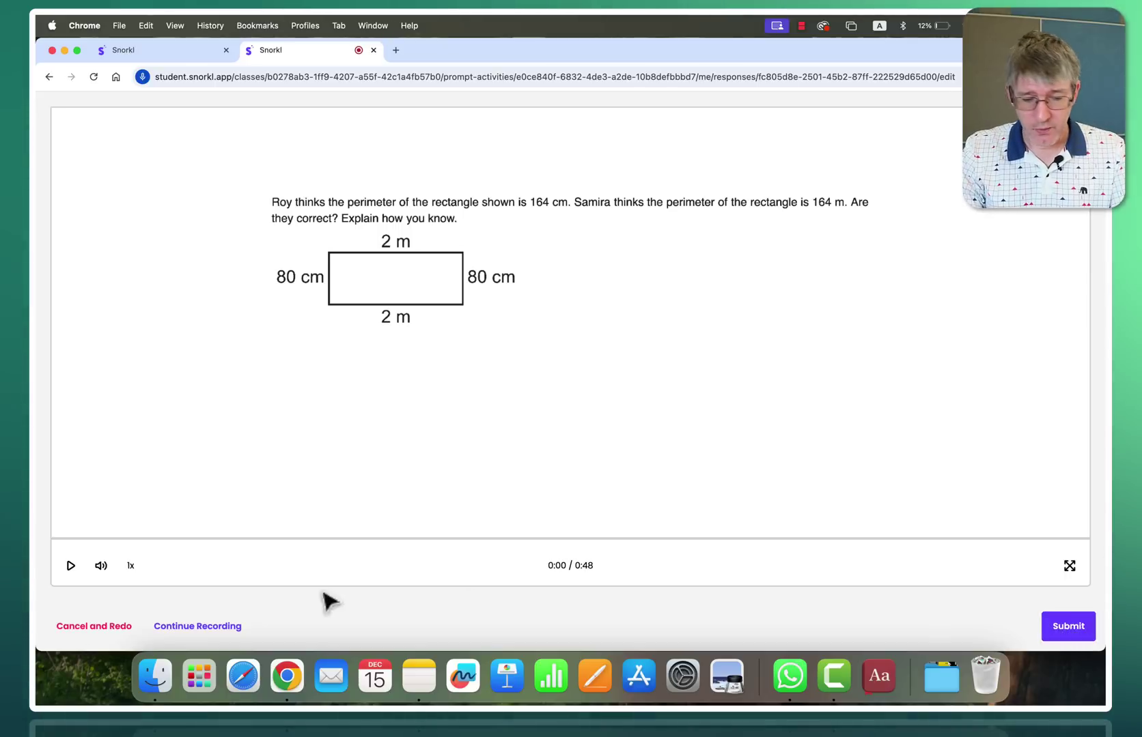
left_click(70, 567)
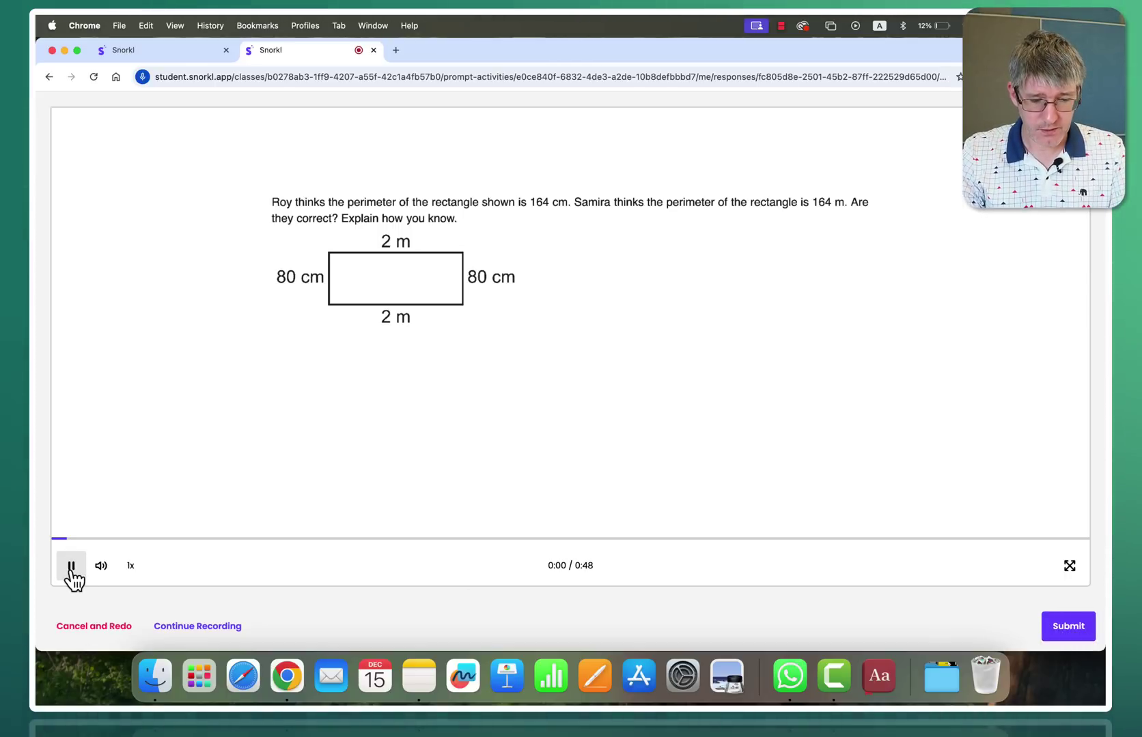
left_click(69, 568)
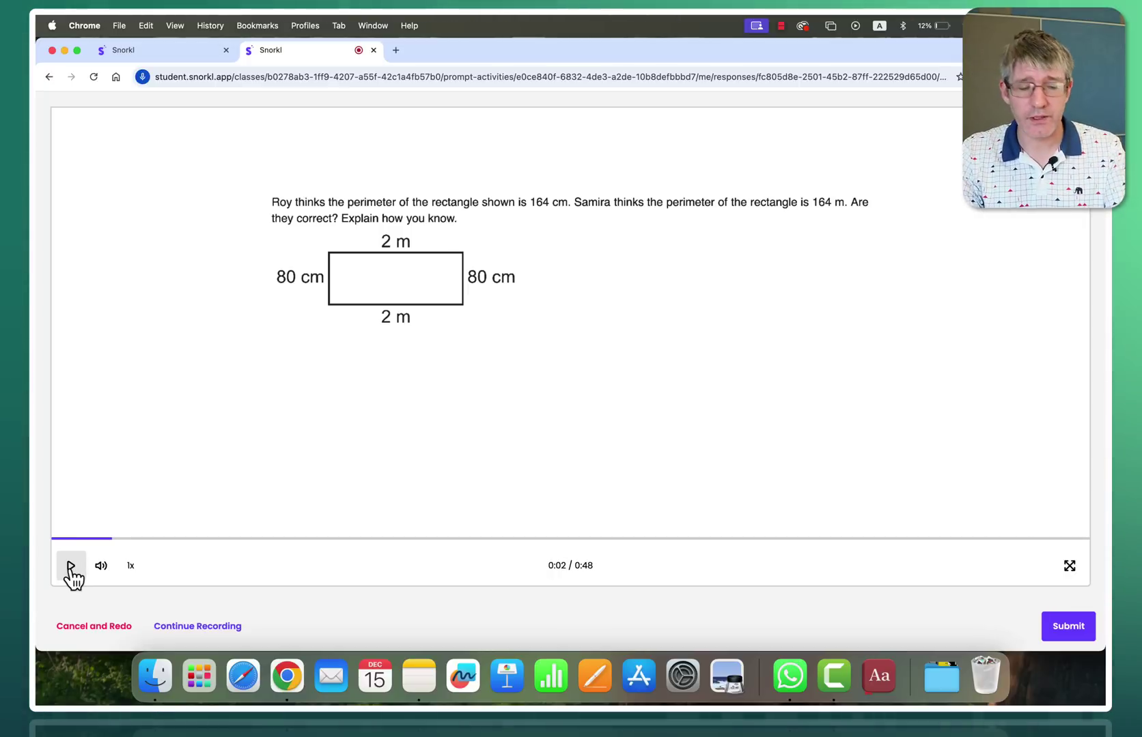
left_click(479, 541)
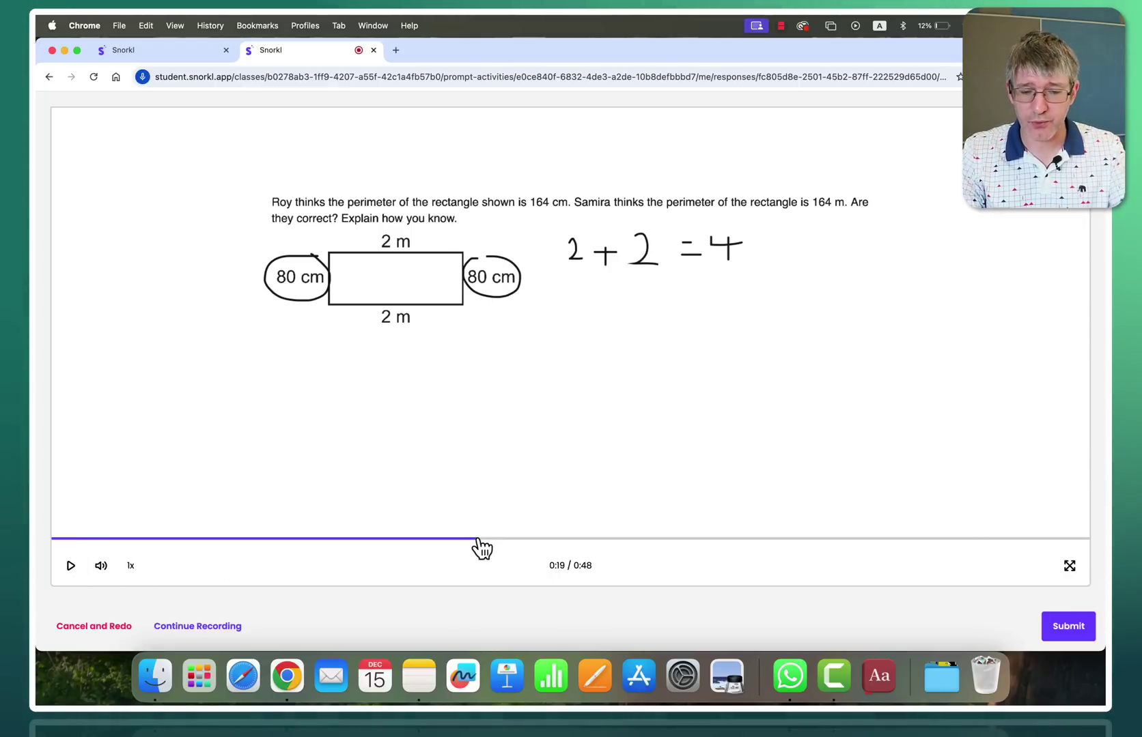
Submit the recorded perimeter answer for AI feedback.
left_click(1061, 630)
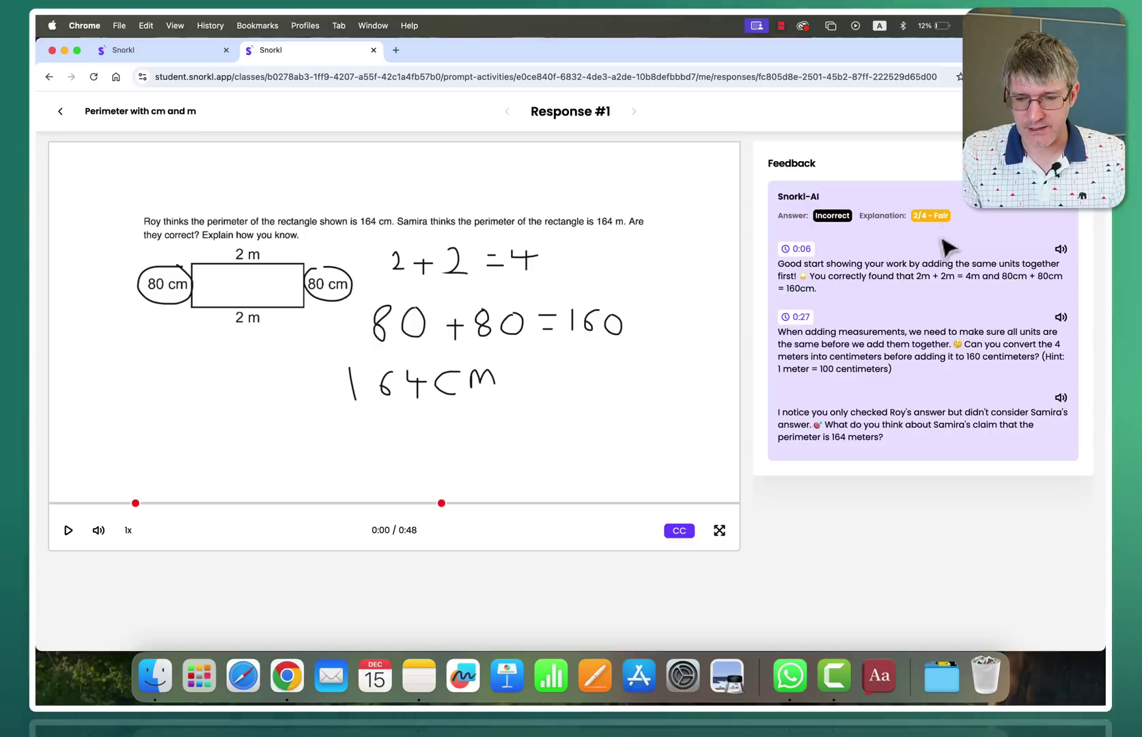
Play Response #1 from the 0:06 marker and hear the units and Samira's-claim comments.
left_click(71, 529)
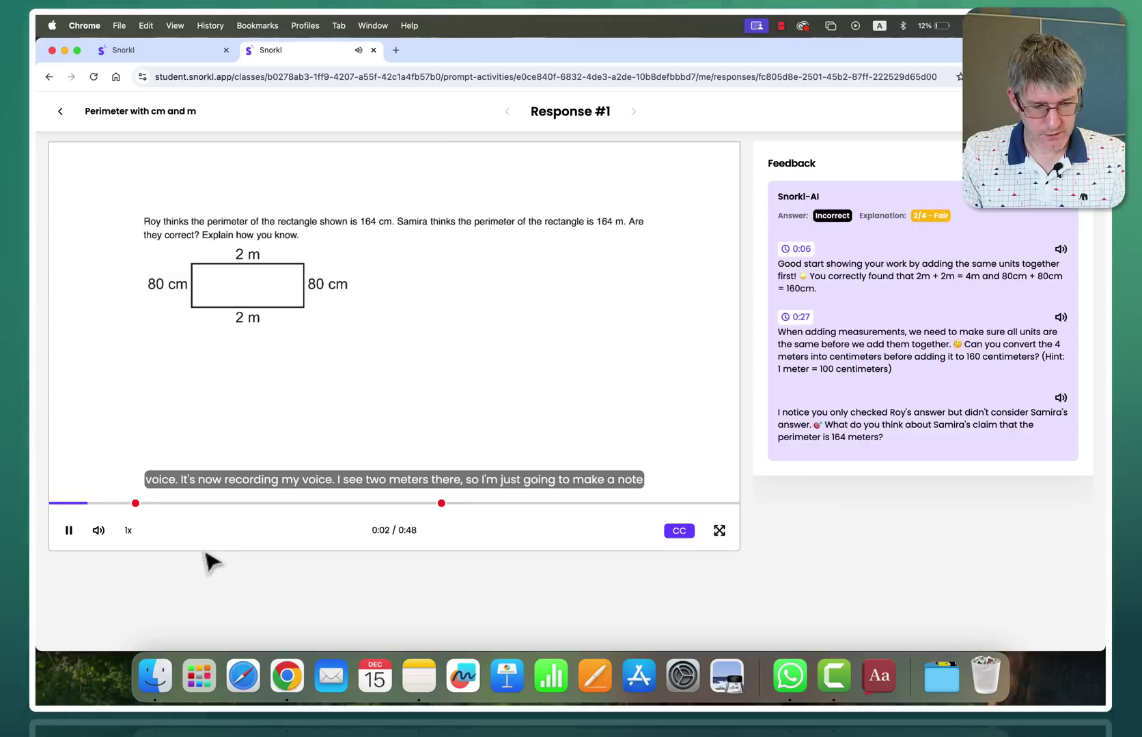
mouse_move(137, 505)
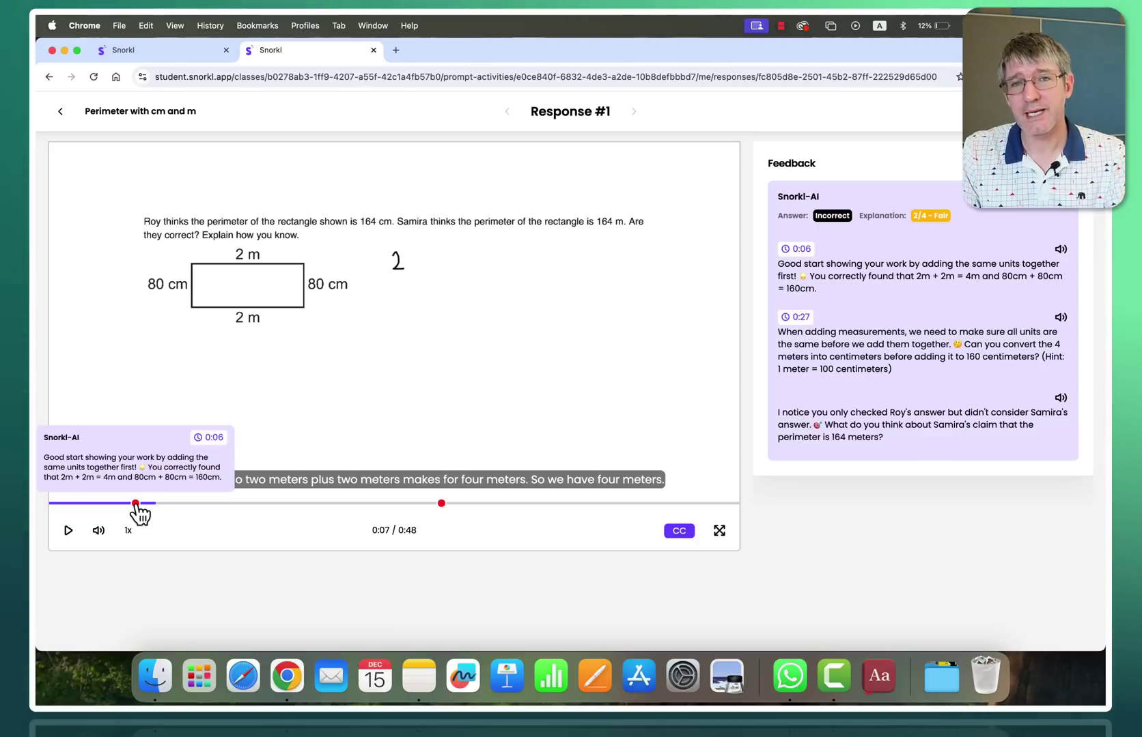
left_click(136, 505)
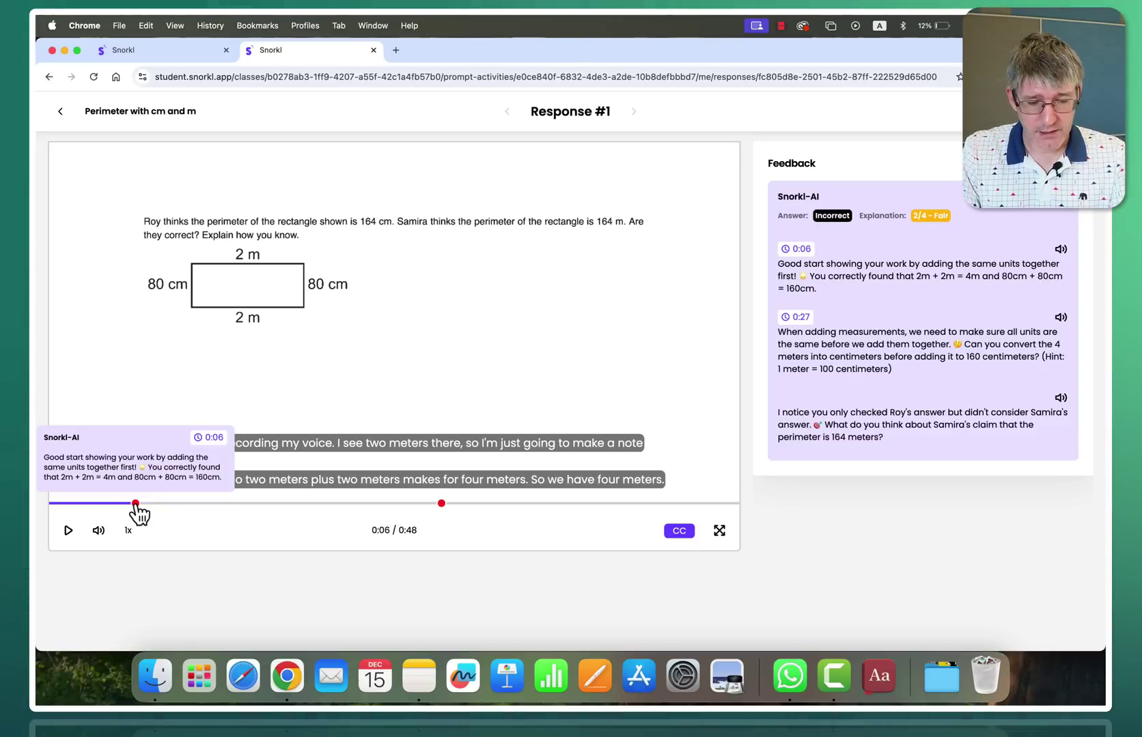
left_click(1061, 250)
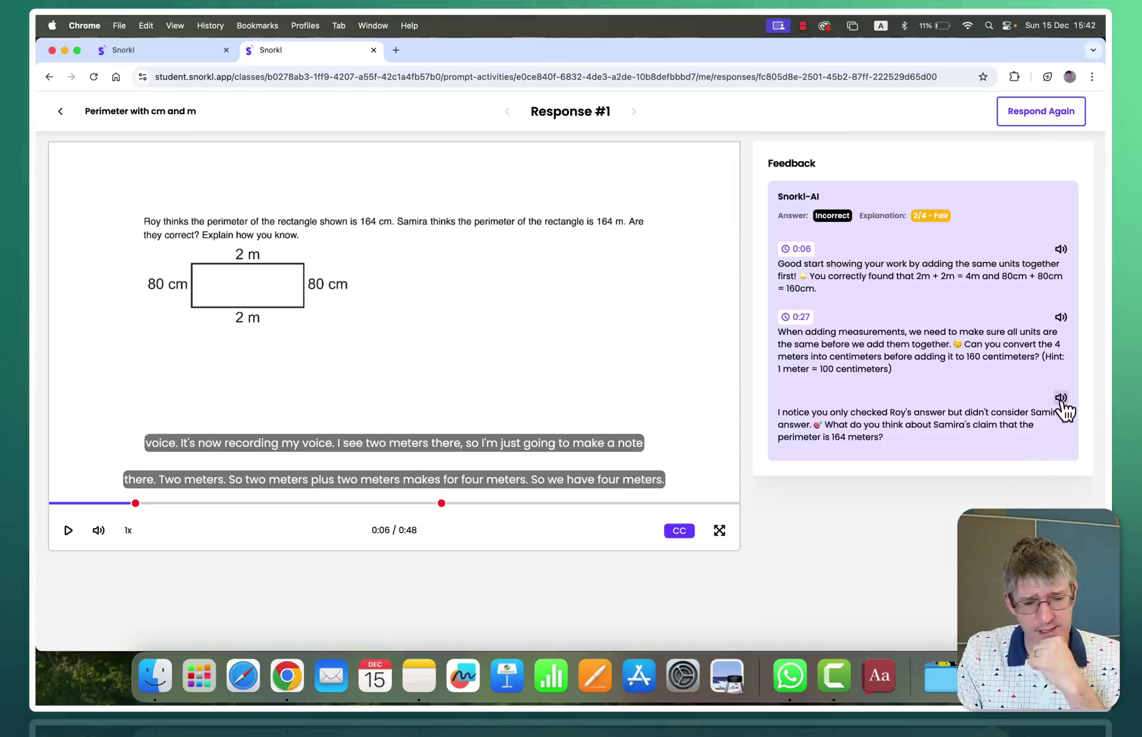
left_click(1061, 398)
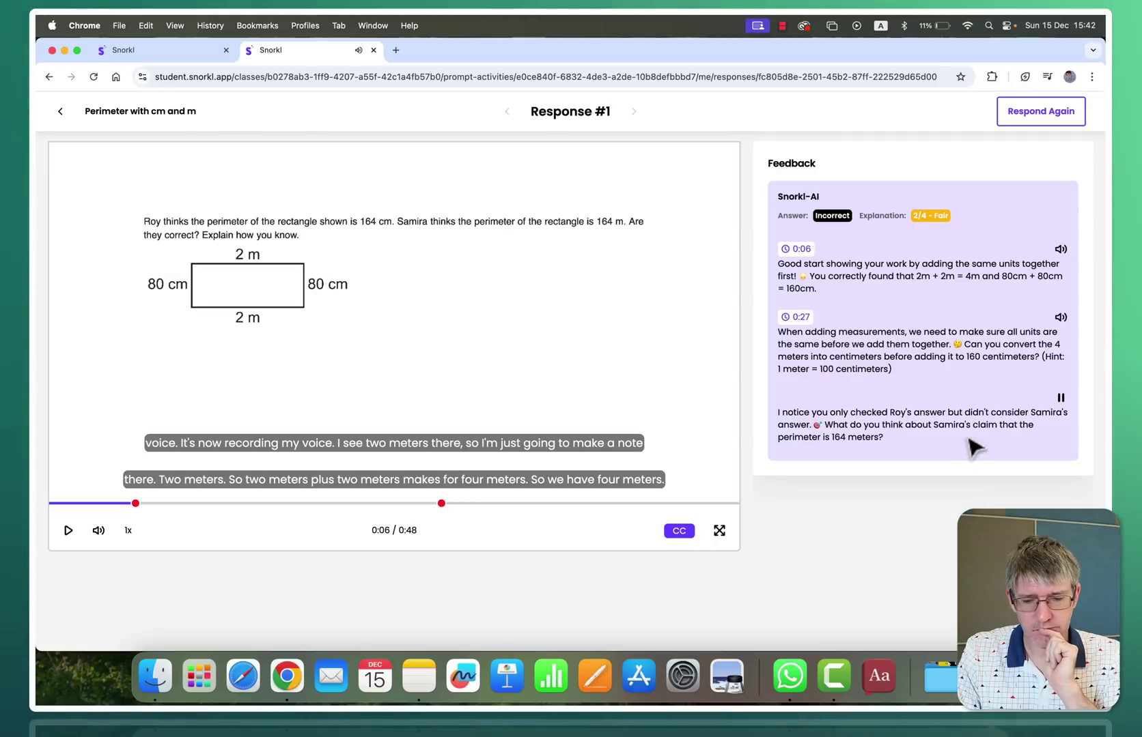
Respond again on the previous whiteboard, adding cm after 160 and changing 4 to 400 cm.
left_click(1054, 115)
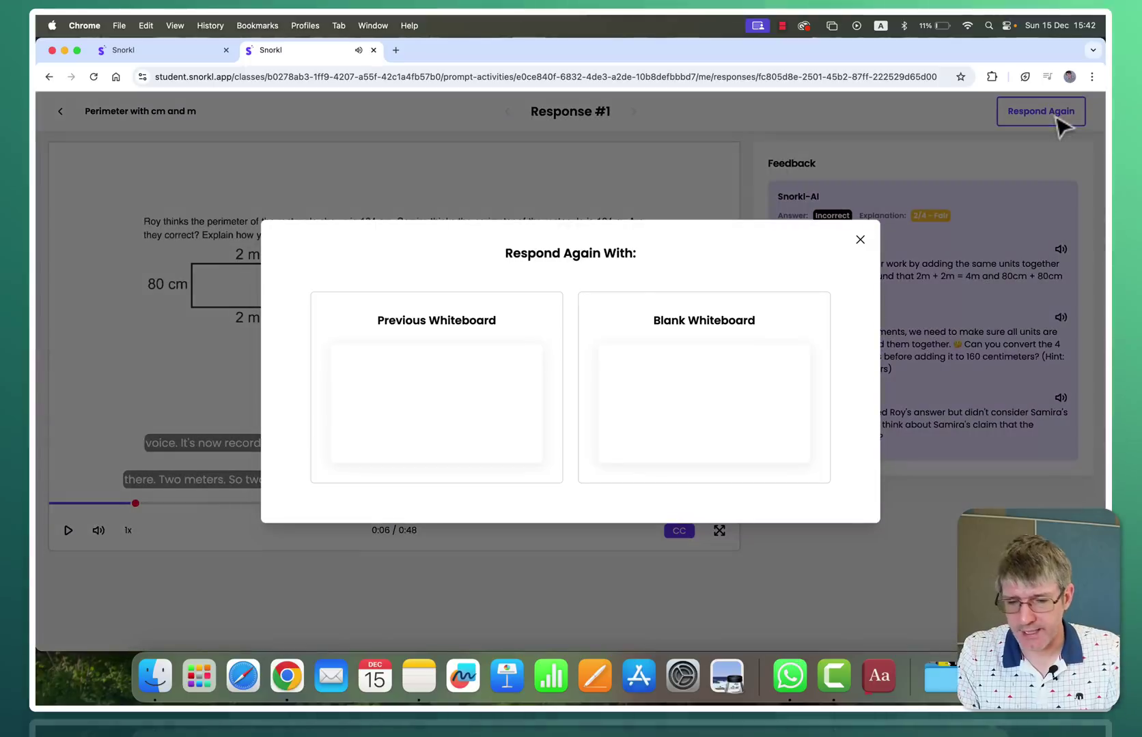
left_click(476, 385)
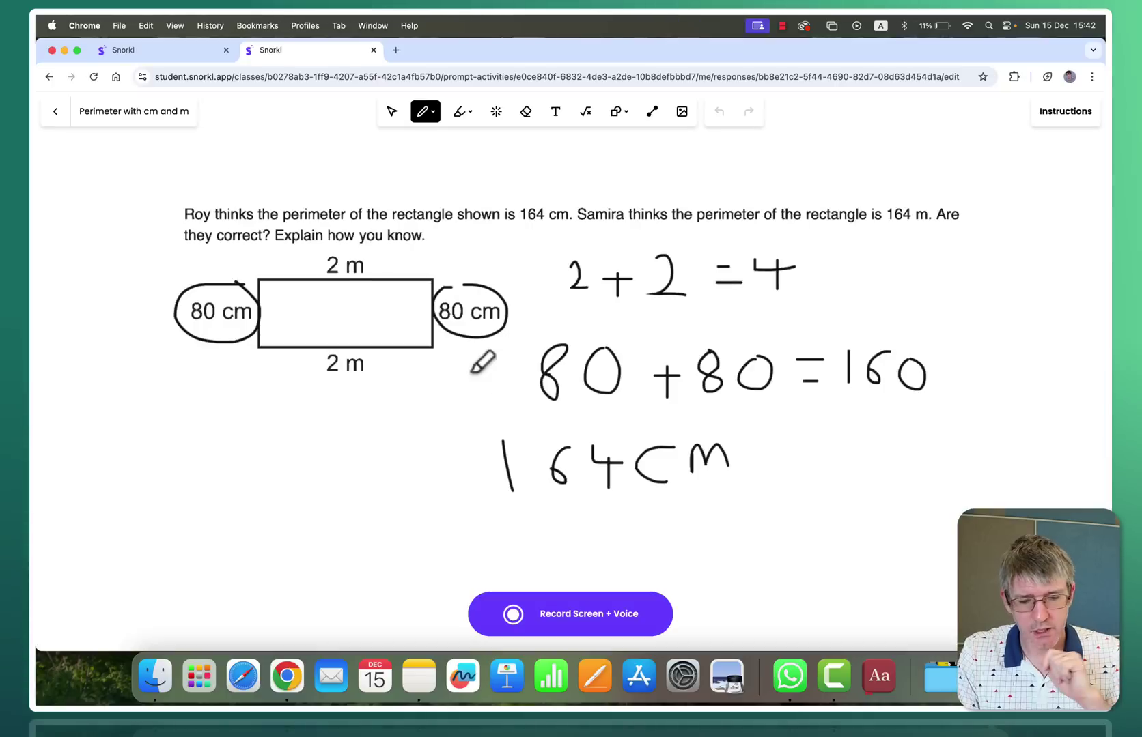
left_click(519, 616)
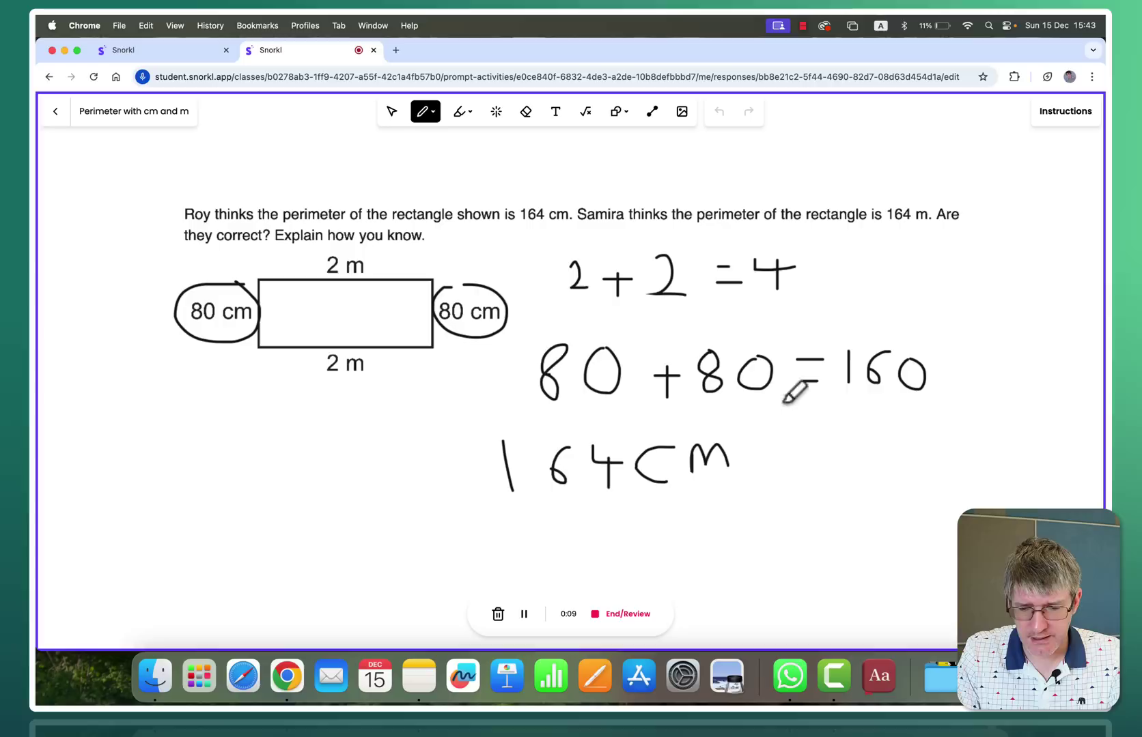
mouse_move(968, 367)
left_mouse_down()
mouse_move(968, 386)
mouse_move(987, 366)
mouse_move(1020, 384)
left_mouse_up()
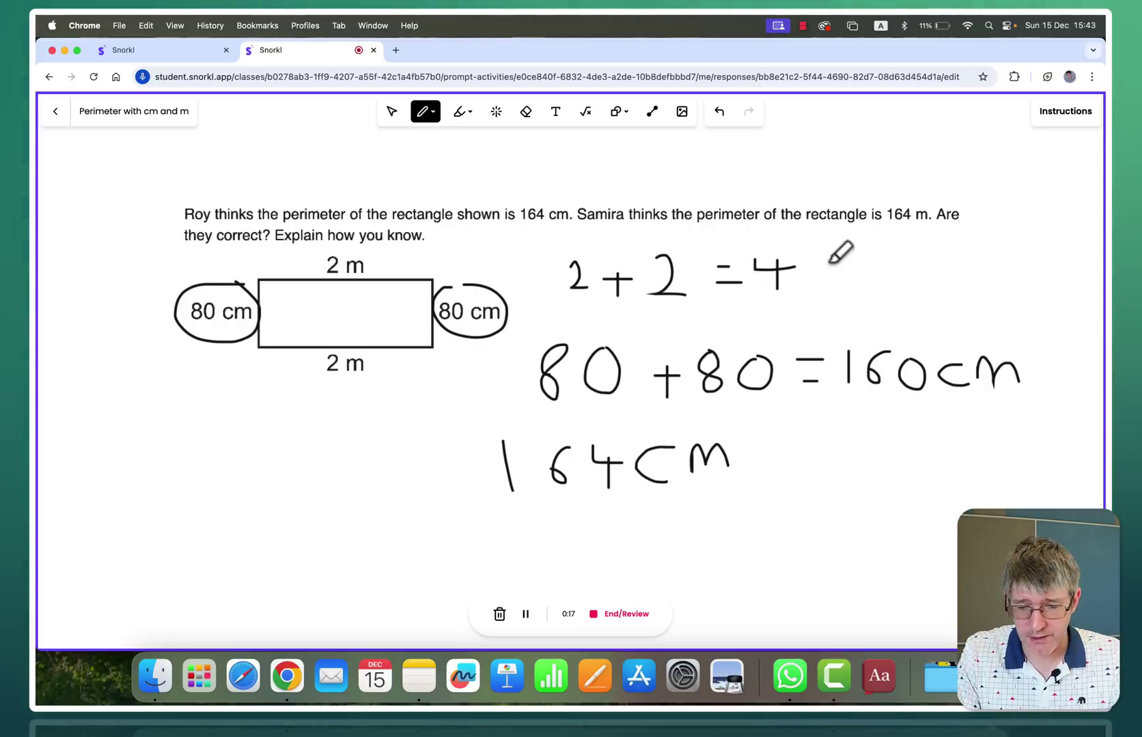
left_click_drag(808, 273, 834, 267)
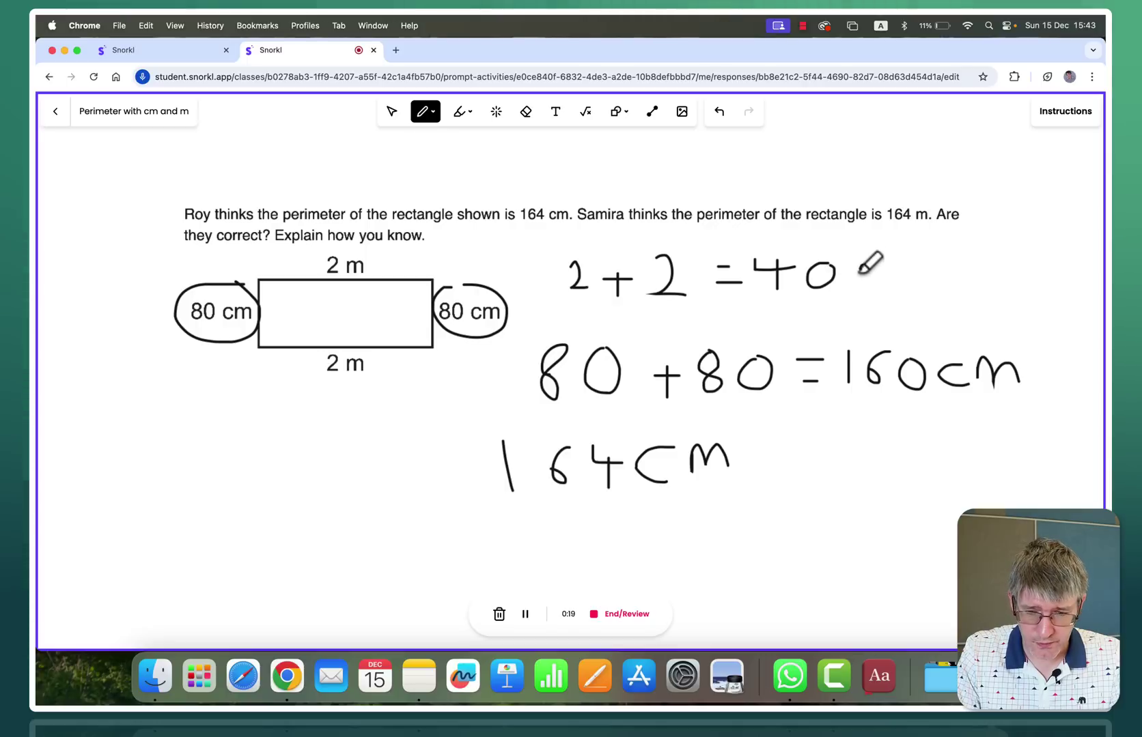
mouse_move(932, 264)
left_mouse_down()
mouse_move(934, 280)
mouse_move(951, 263)
mouse_move(982, 280)
left_mouse_up()
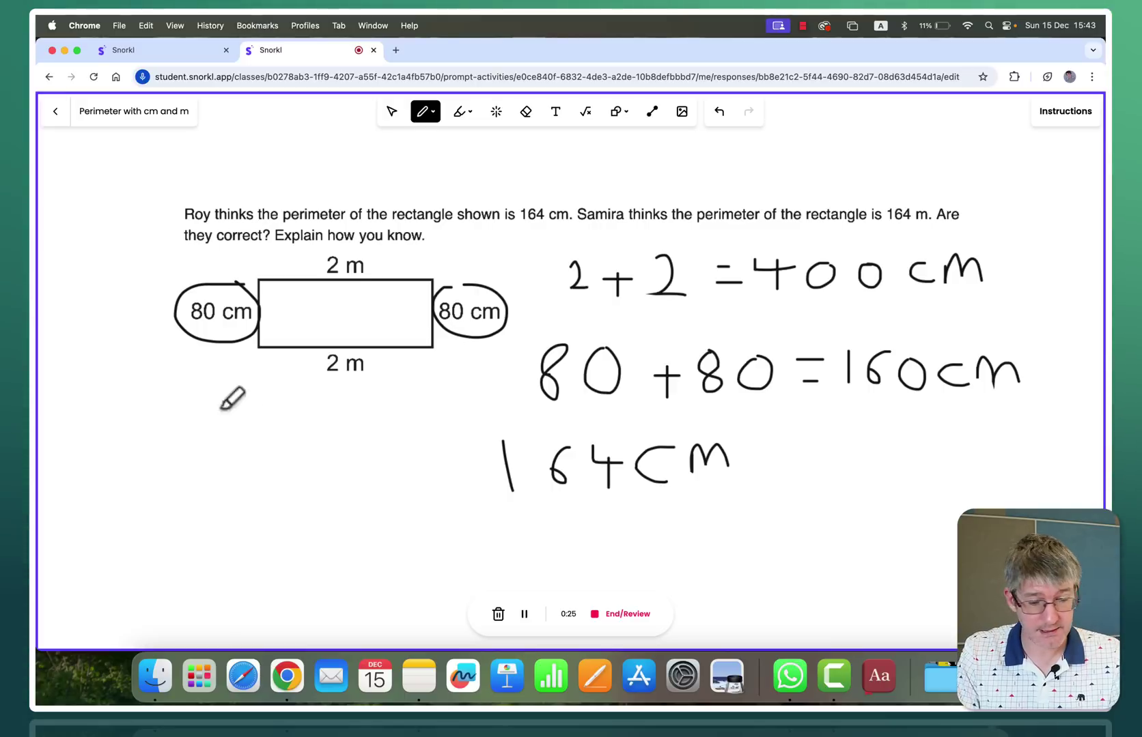
Write 560 cm below the rectangle, cross out 164cm, and stop the recording.
left_click_drag(179, 415, 151, 482)
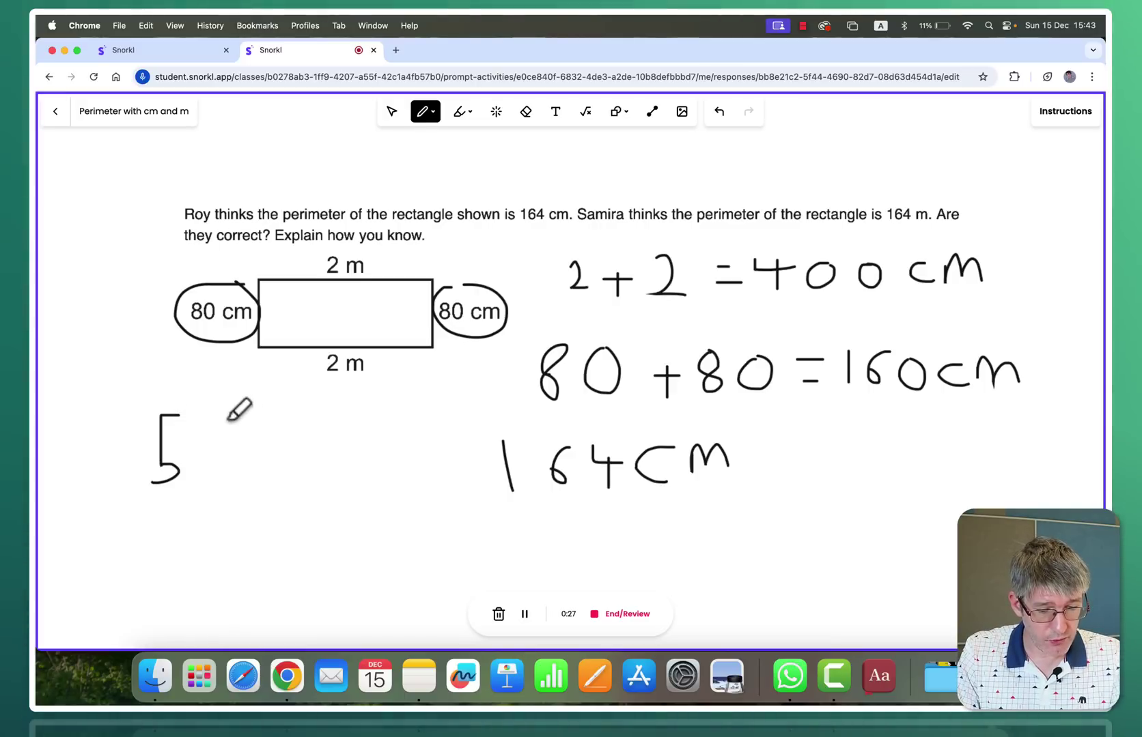
left_click_drag(225, 420, 232, 463)
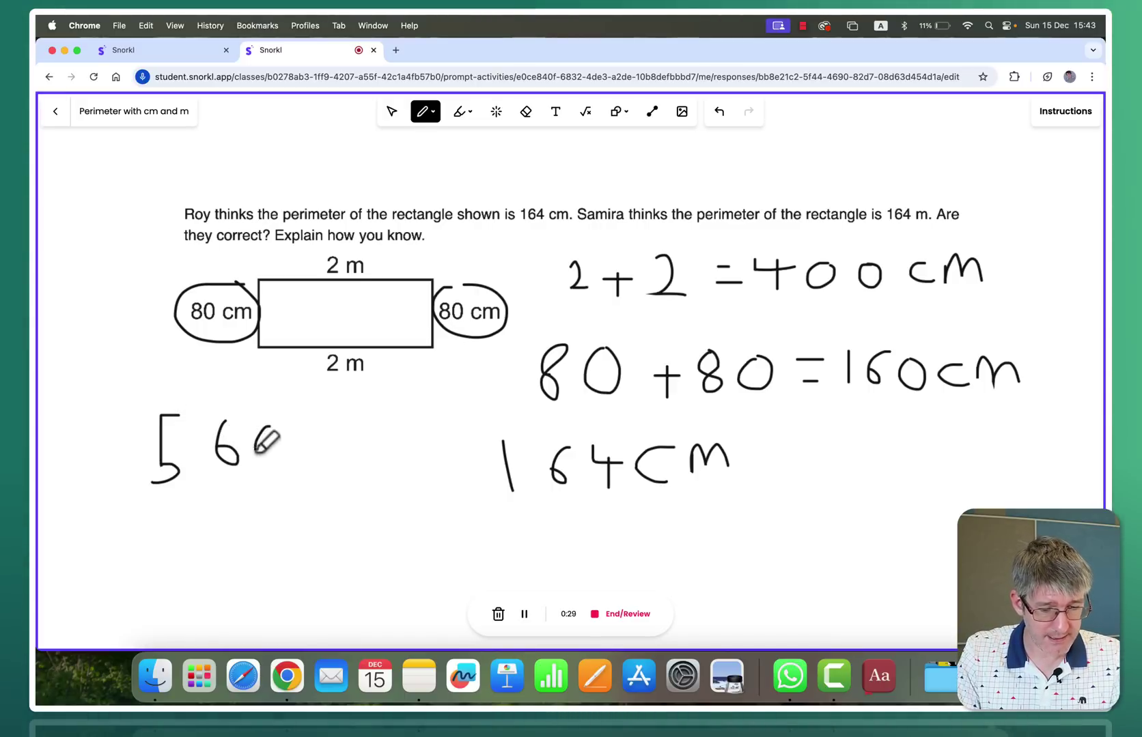
mouse_move(328, 435)
left_mouse_down()
mouse_move(336, 453)
mouse_move(378, 437)
mouse_move(387, 451)
left_mouse_up()
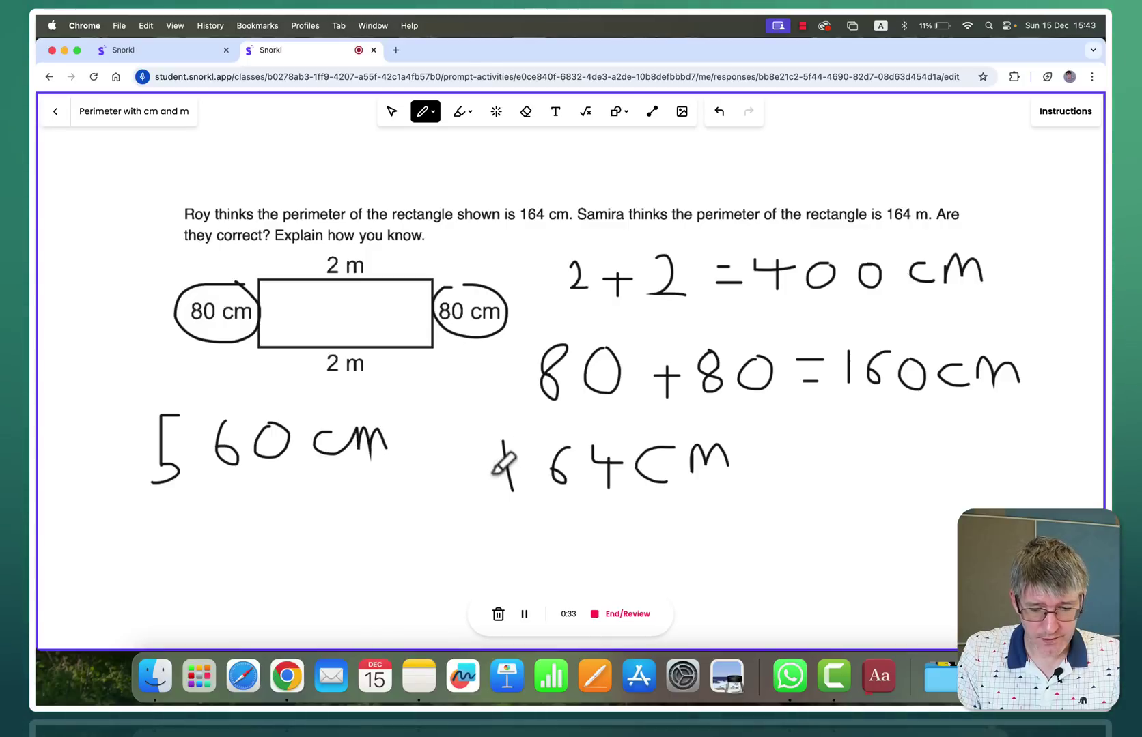
left_click_drag(509, 490, 733, 463)
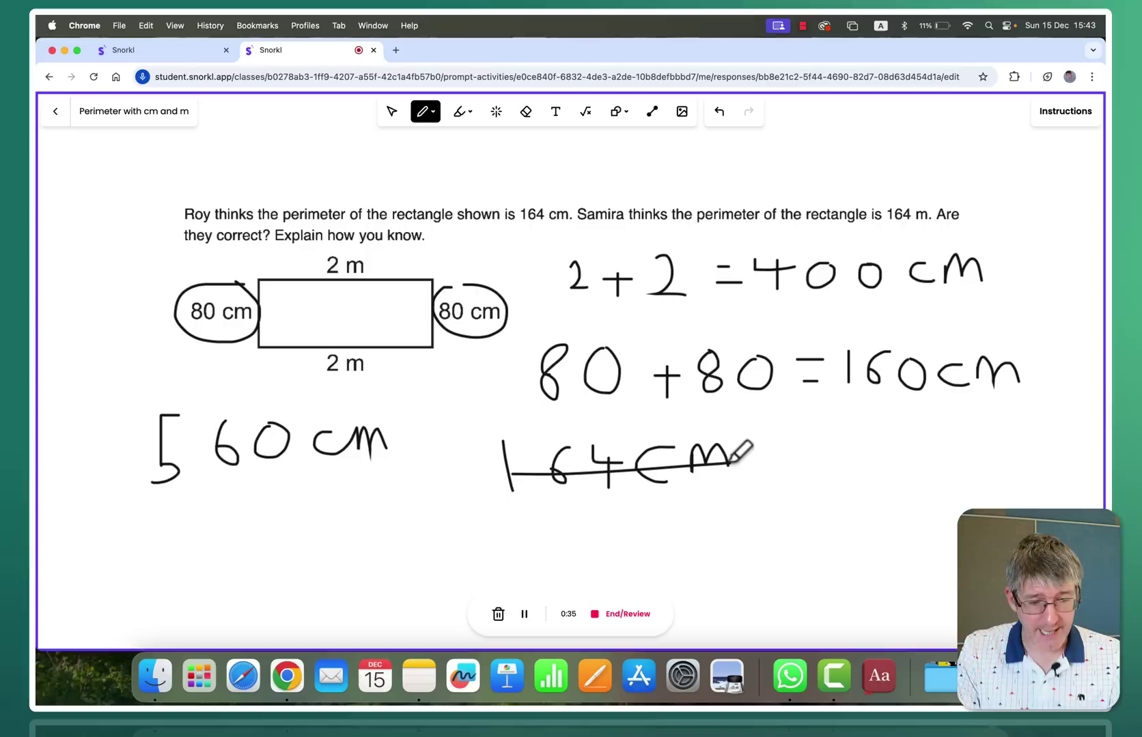
left_click(617, 618)
Submit the revised answer and hear the 0:12 and final Response #2 comments.
left_click(1070, 634)
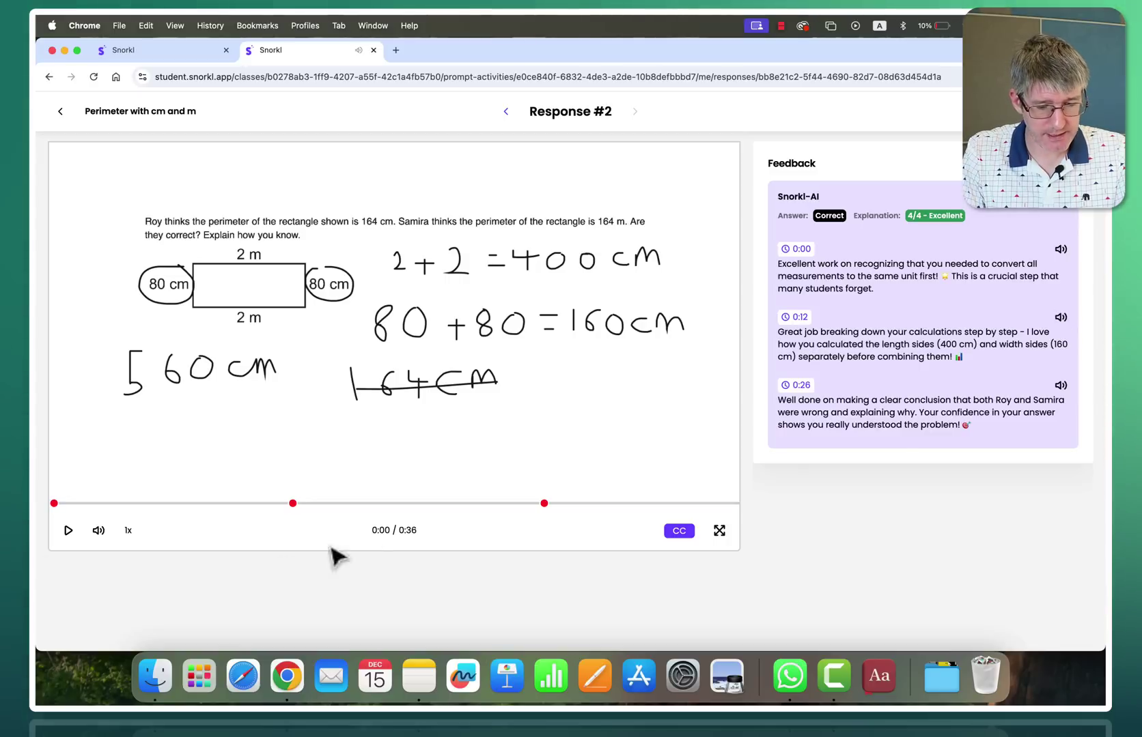
left_click(1061, 318)
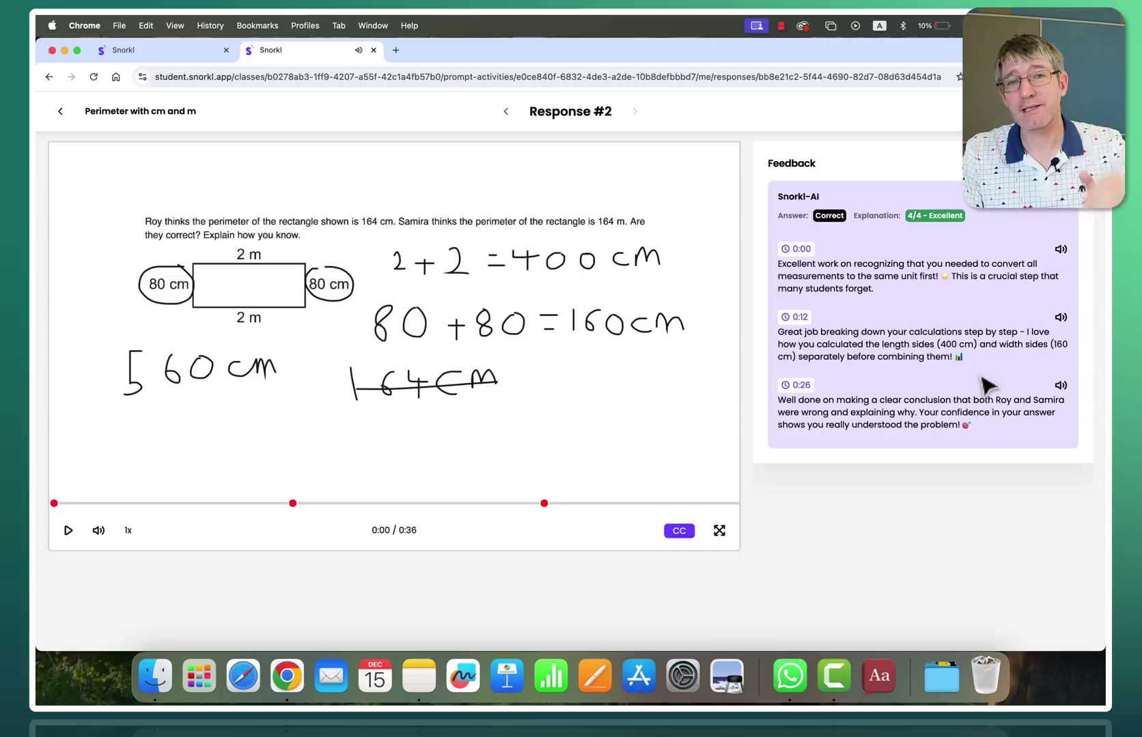
left_click(1059, 386)
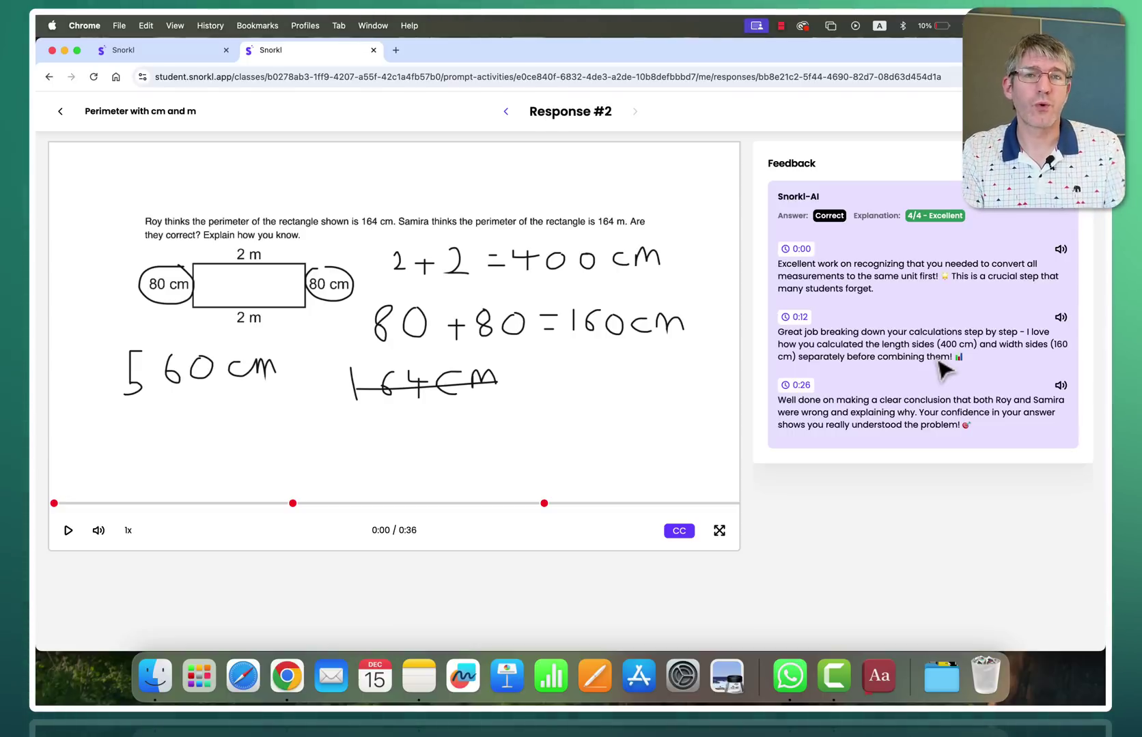
Browse Classes and the Portfolio, view the Herbivores & Carnivores response, then close the student tab.
left_click(111, 117)
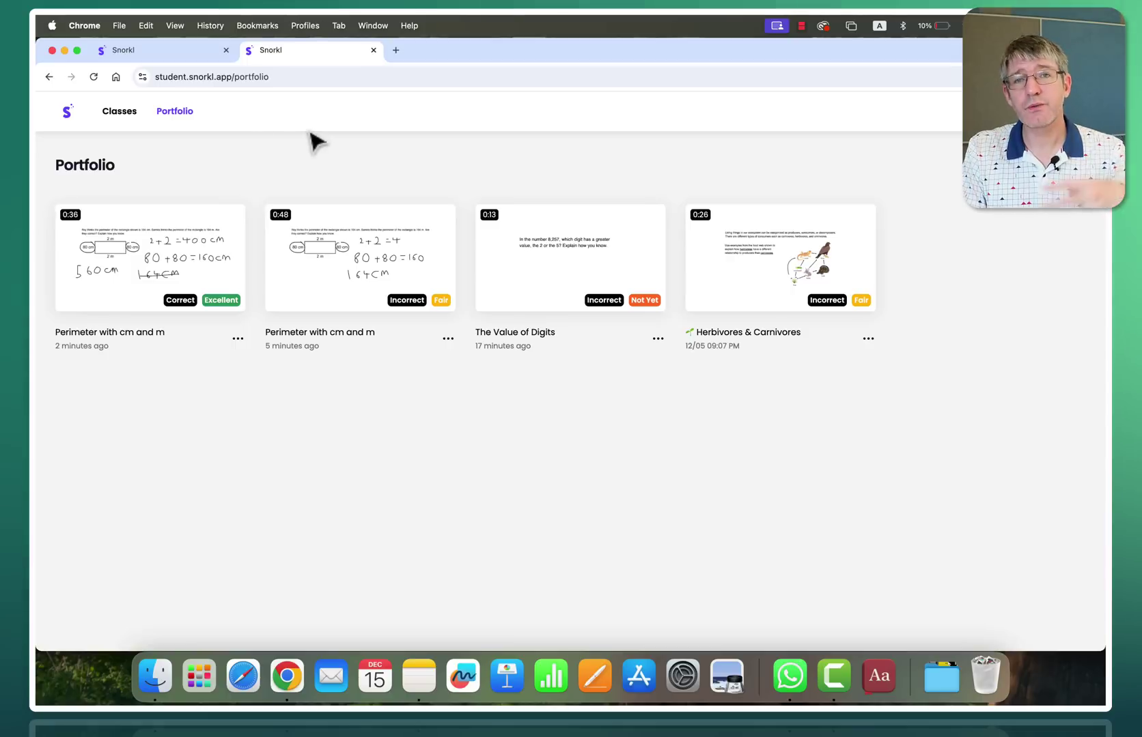
left_click(119, 117)
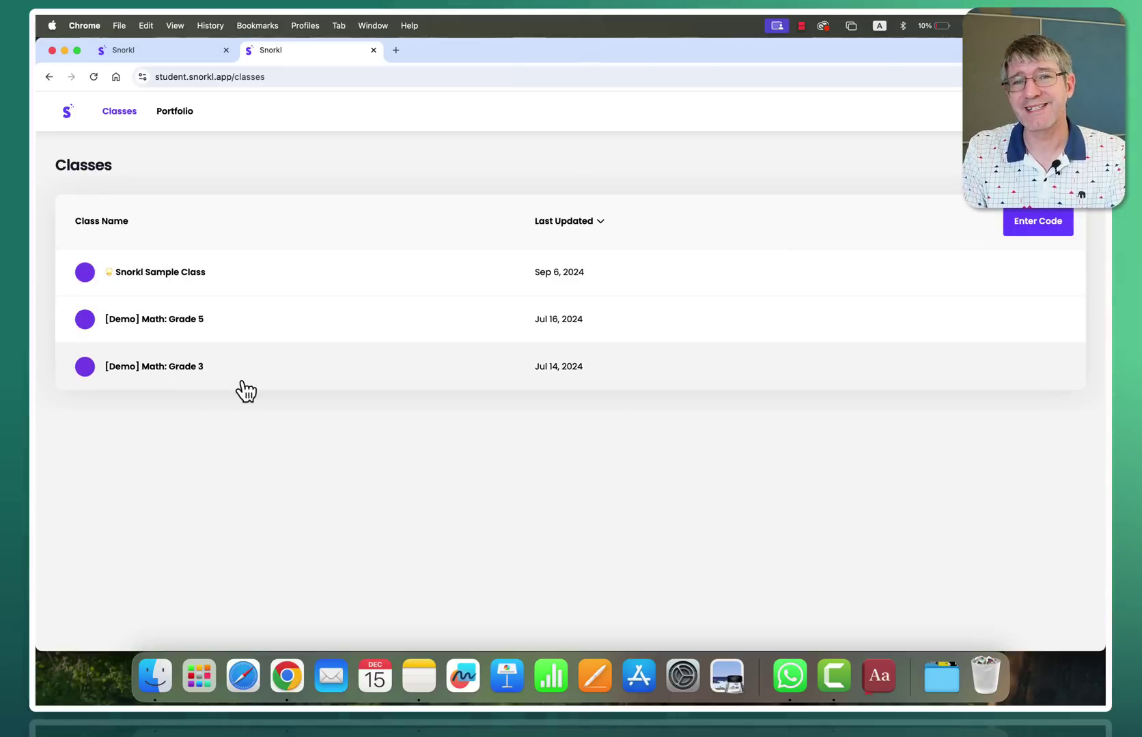
left_click(175, 112)
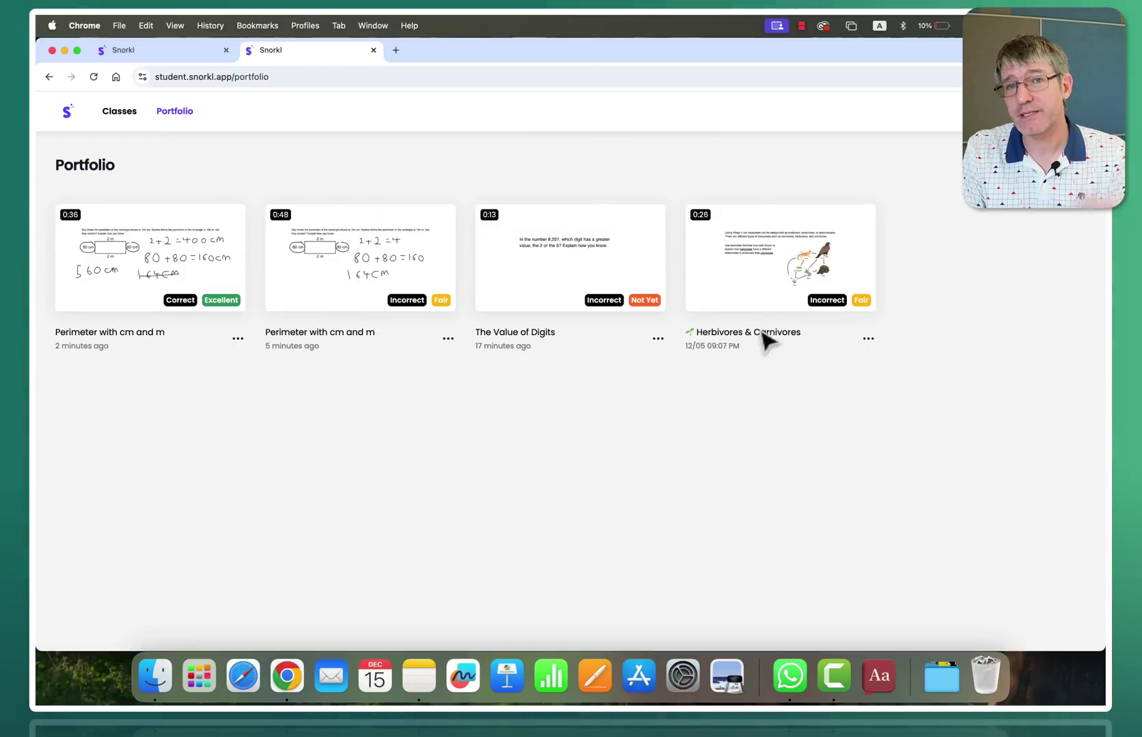
left_click(752, 372)
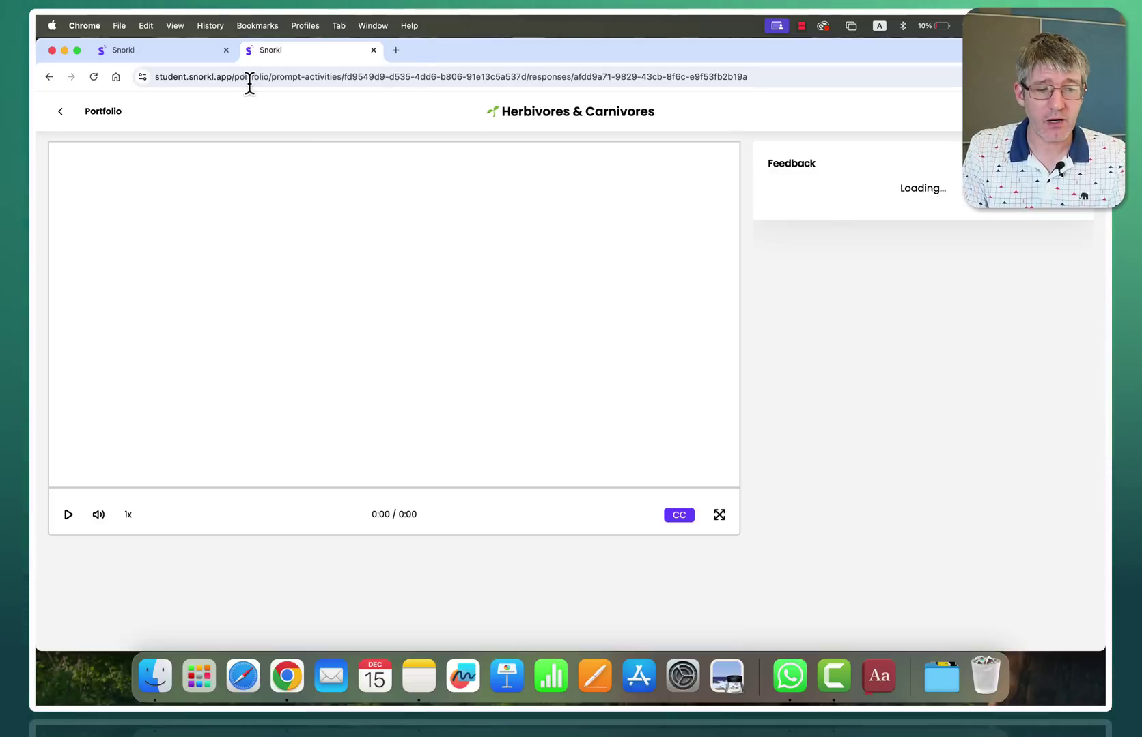
left_click(87, 112)
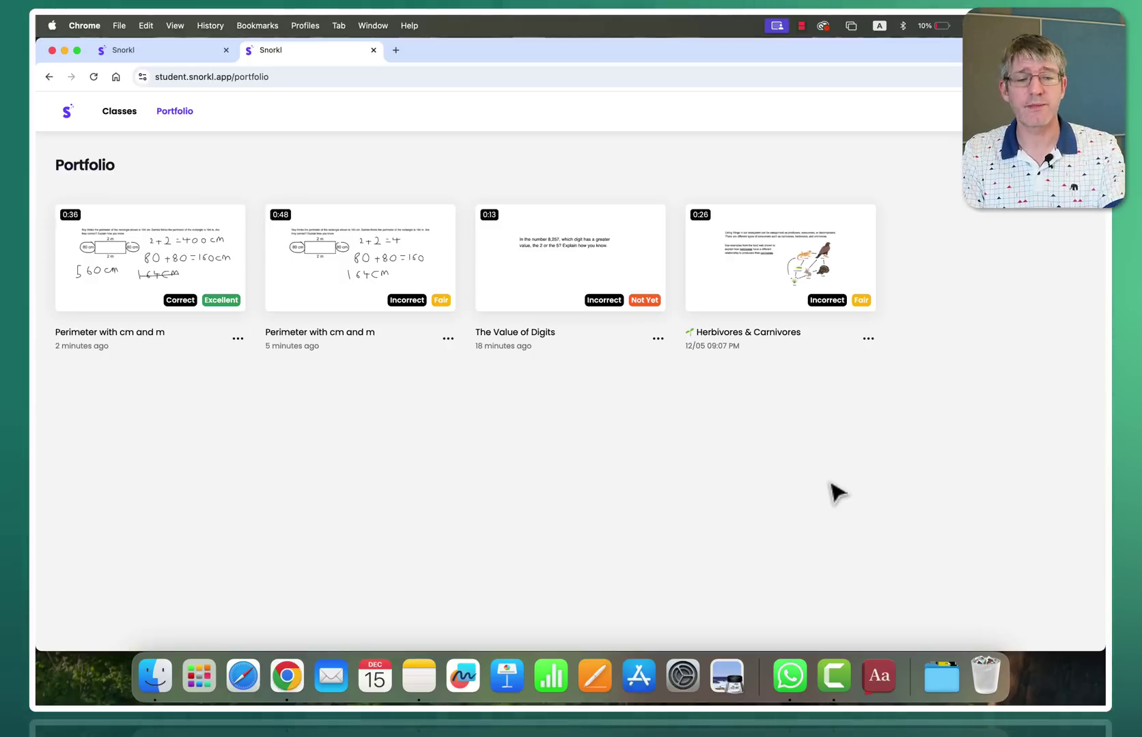
left_click(373, 50)
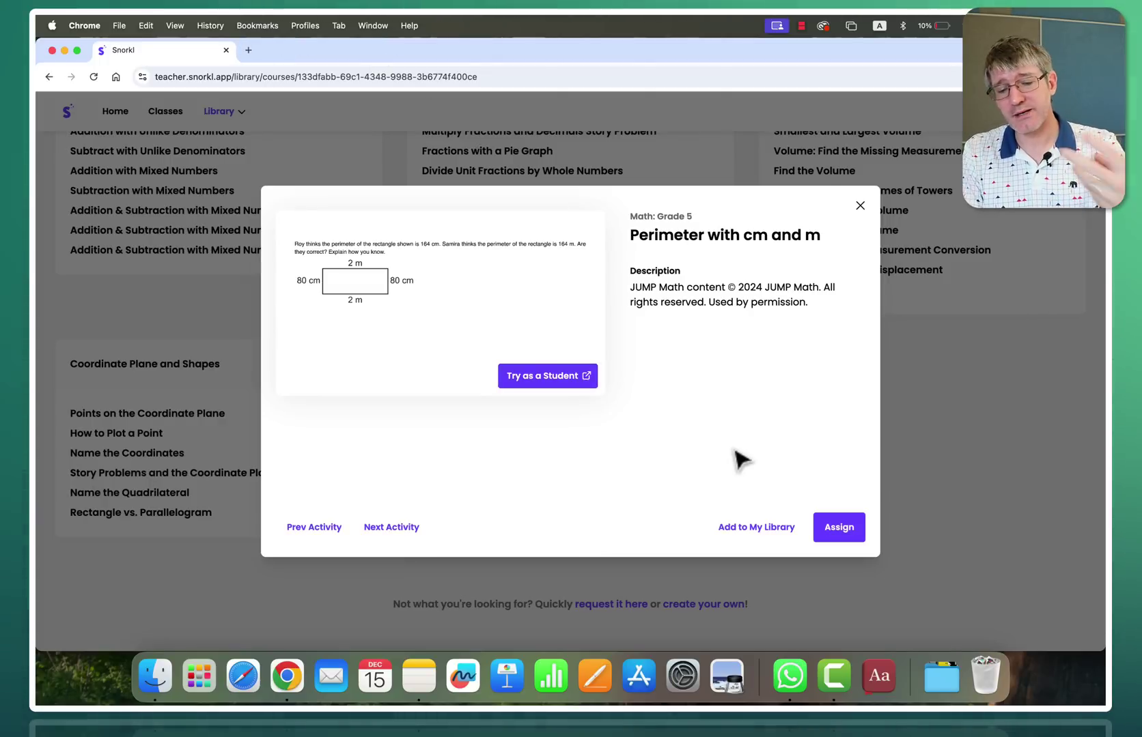
Choose Sample Class as the recipient of Perimeter with cm and m and continue to its assignment settings.
left_click(856, 539)
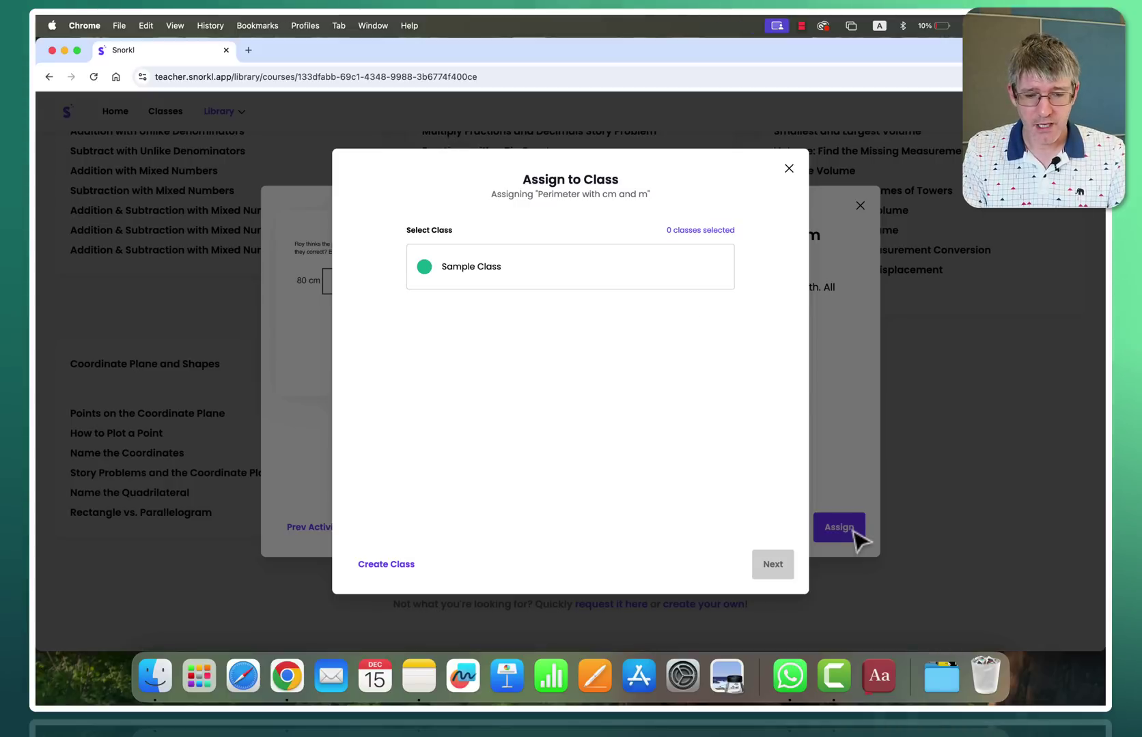
left_click(487, 270)
left_click(772, 565)
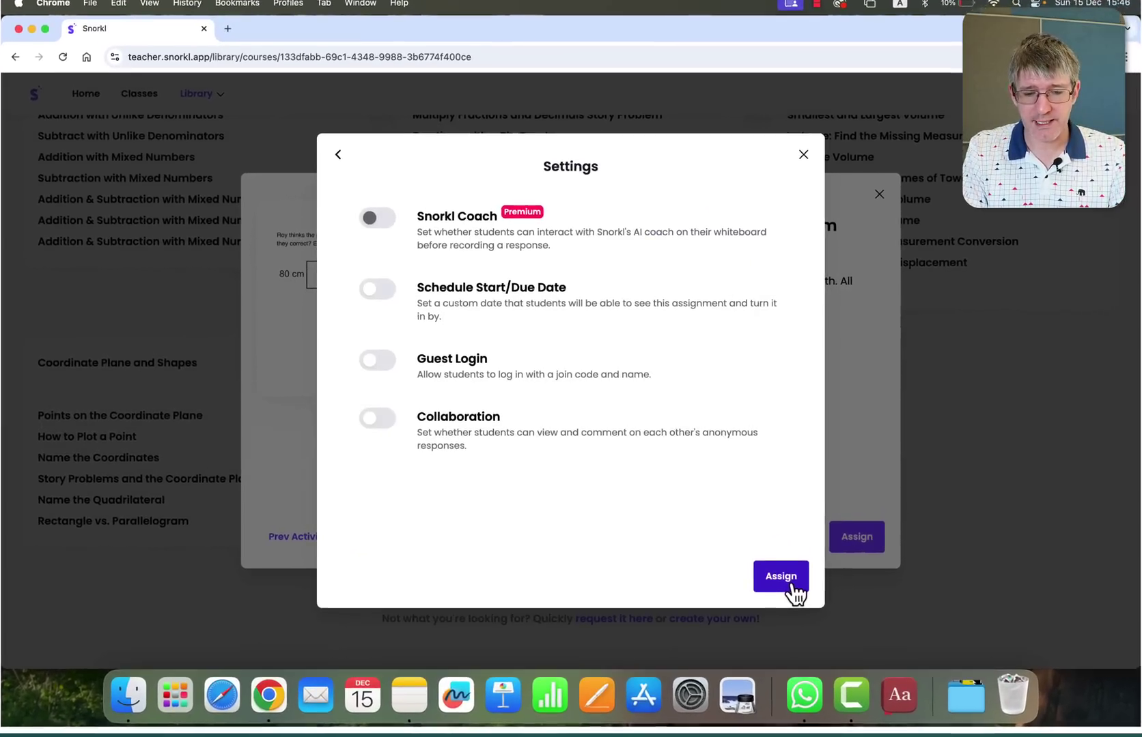